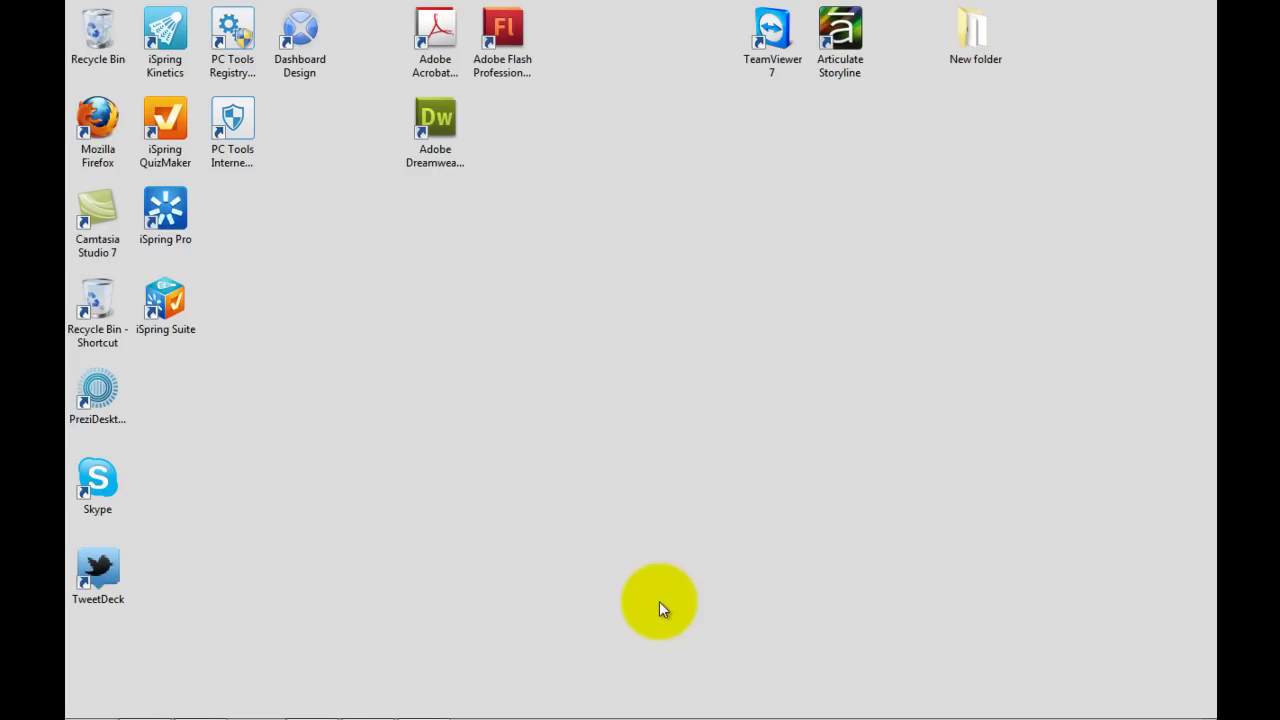
Open the my_cool_prezi folder inside My Articulate Projects in Windows Explorer
mouse_move(191, 700)
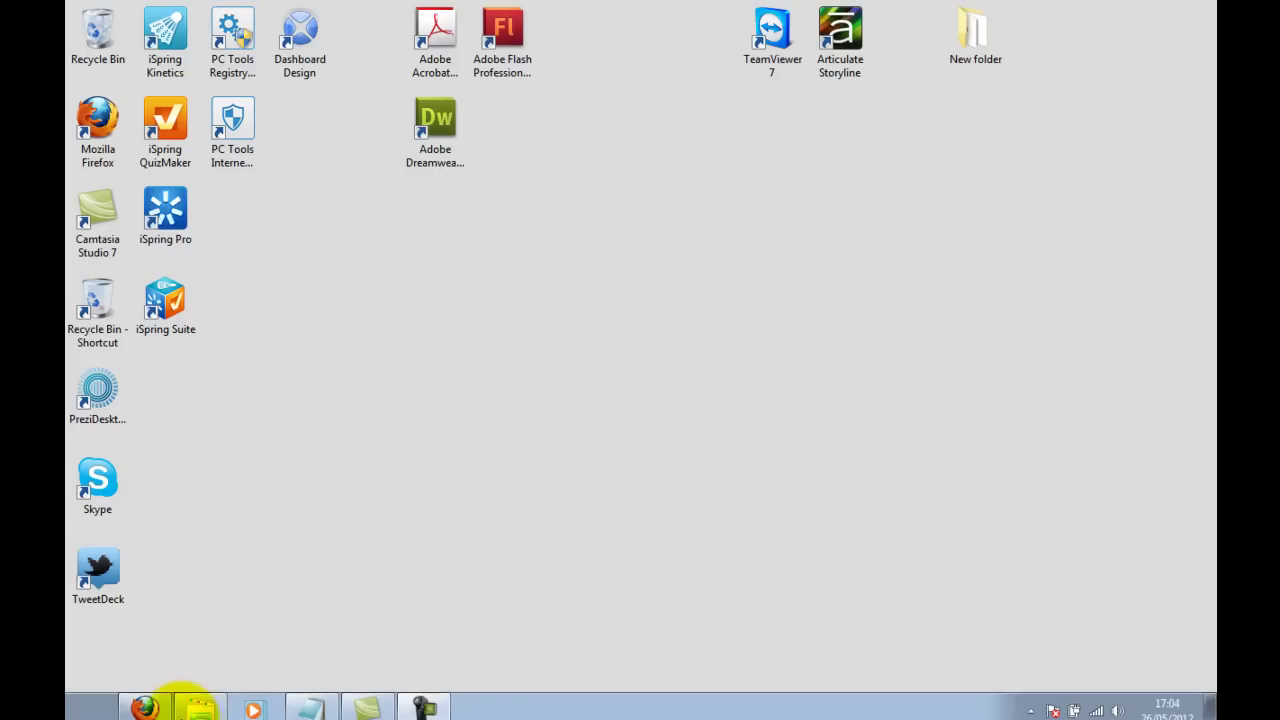
left_click(181, 708)
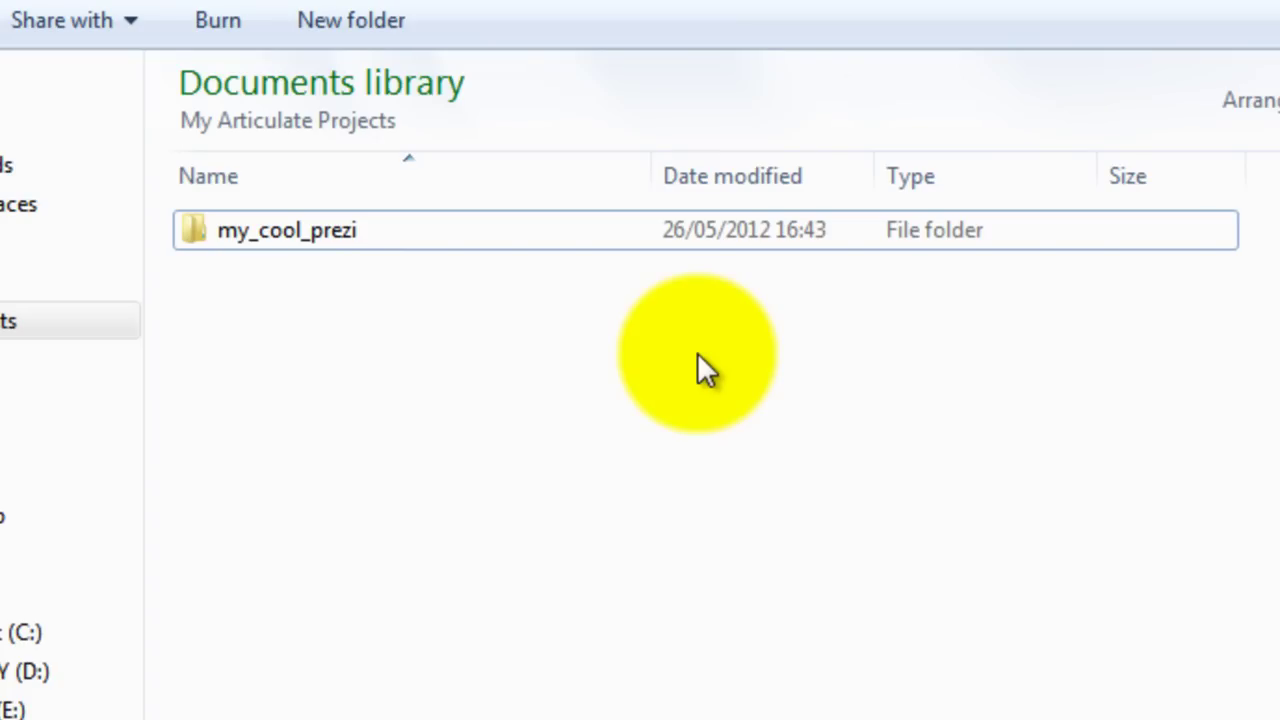
double_click(298, 224)
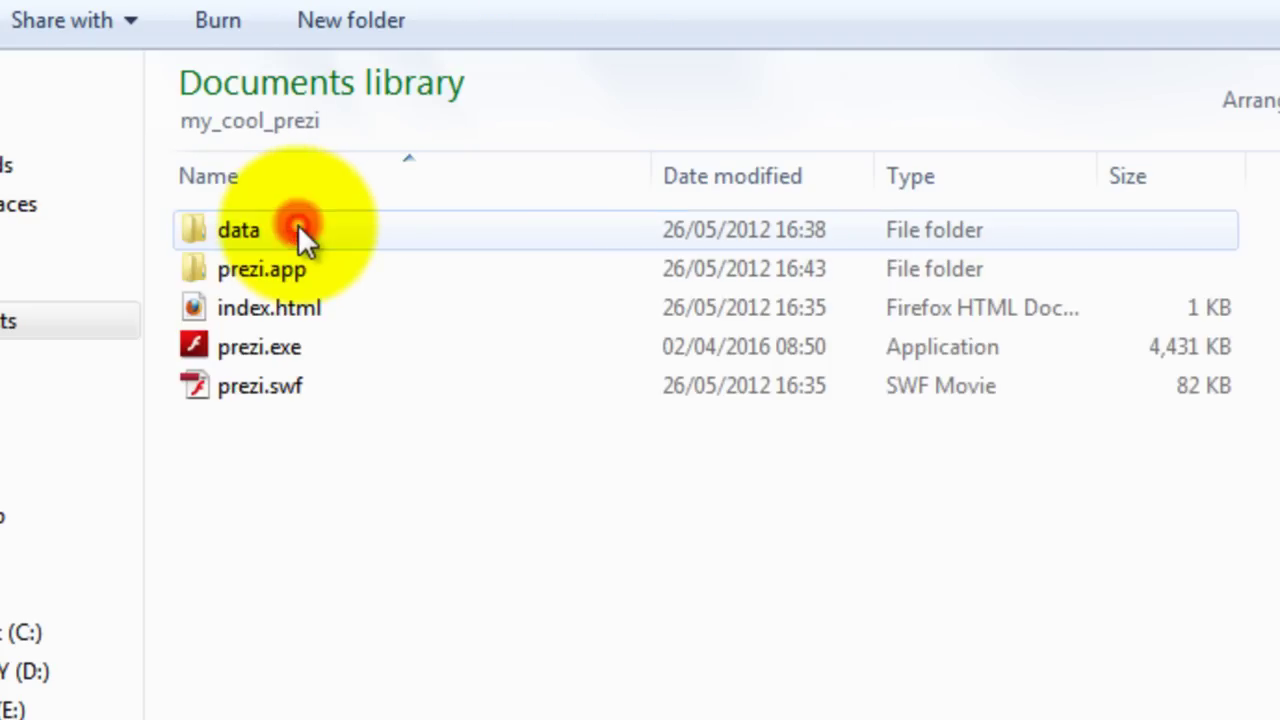
Delete the prezi.exe file and the prezi.app folder from my_cool_prezi
left_click(259, 350)
key("Delete")
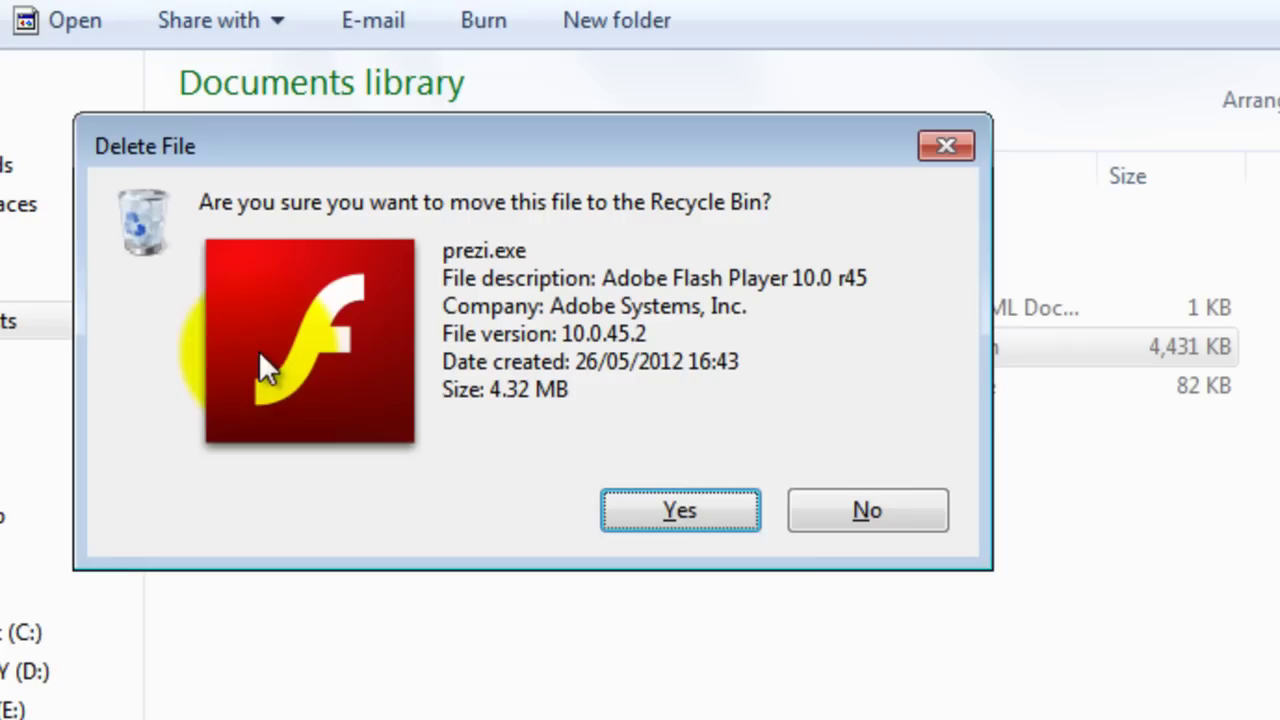
left_click(697, 507)
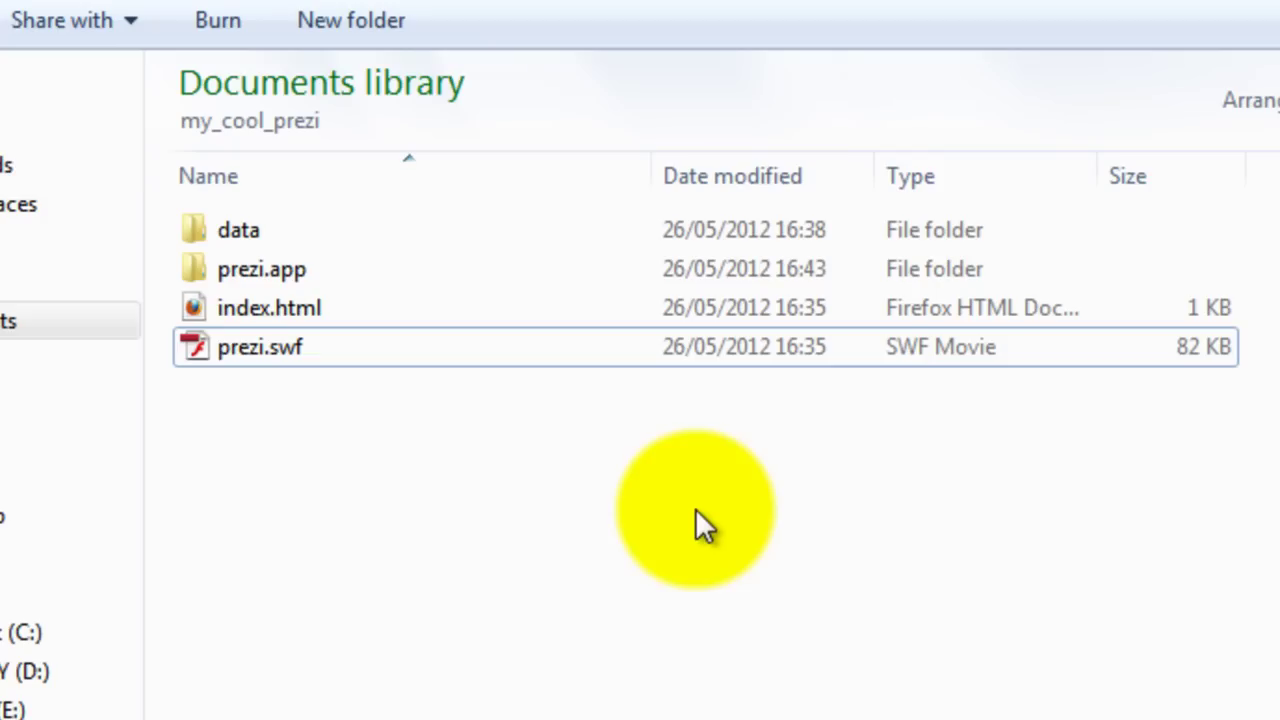
left_click(299, 262)
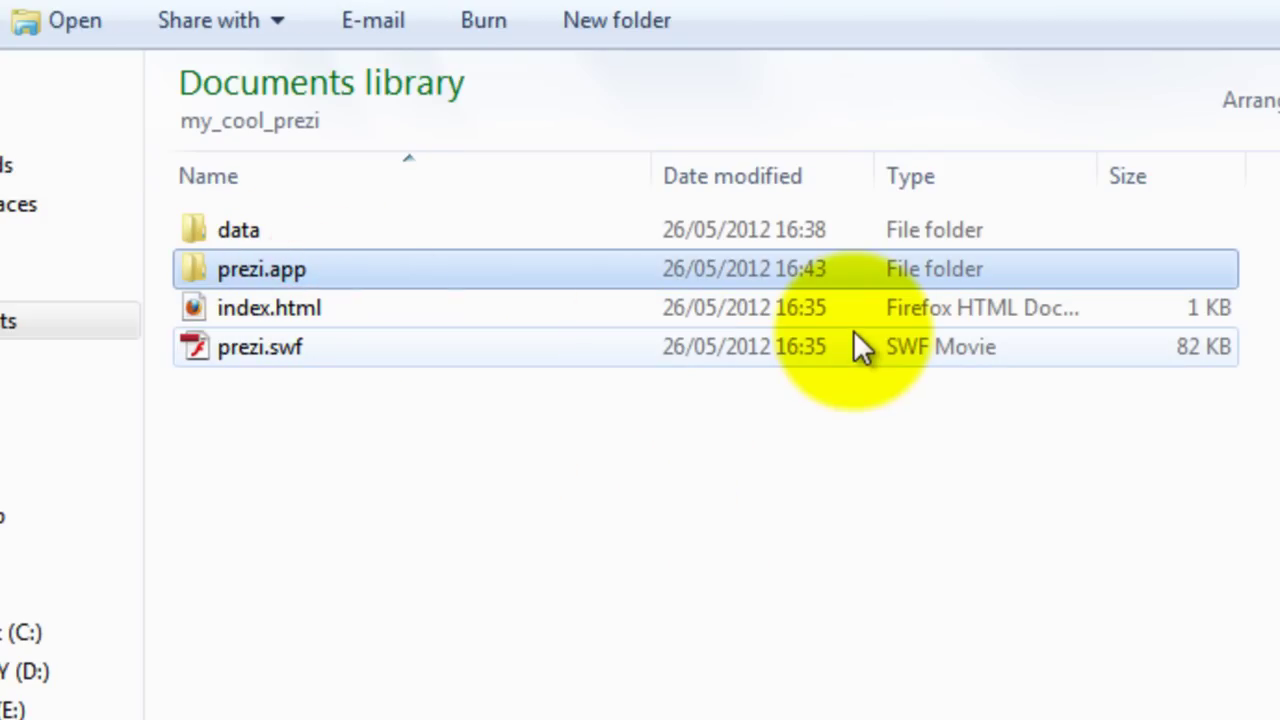
key("Delete")
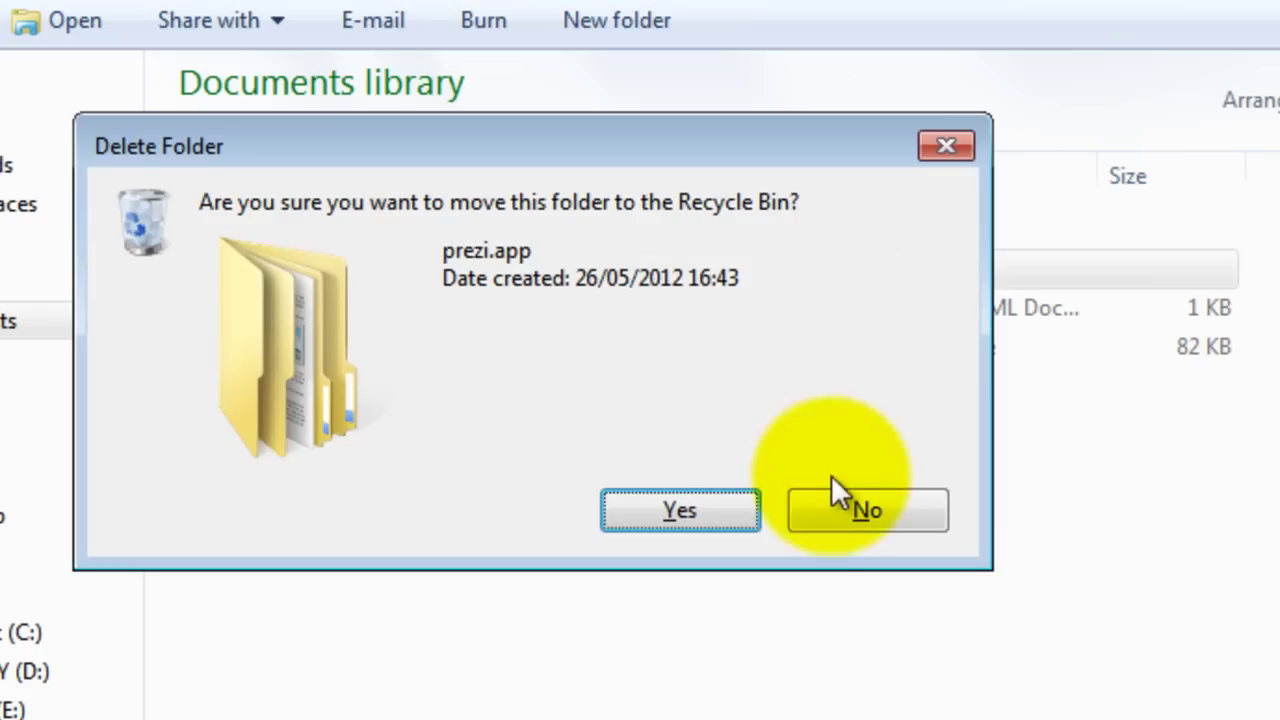
left_click(705, 500)
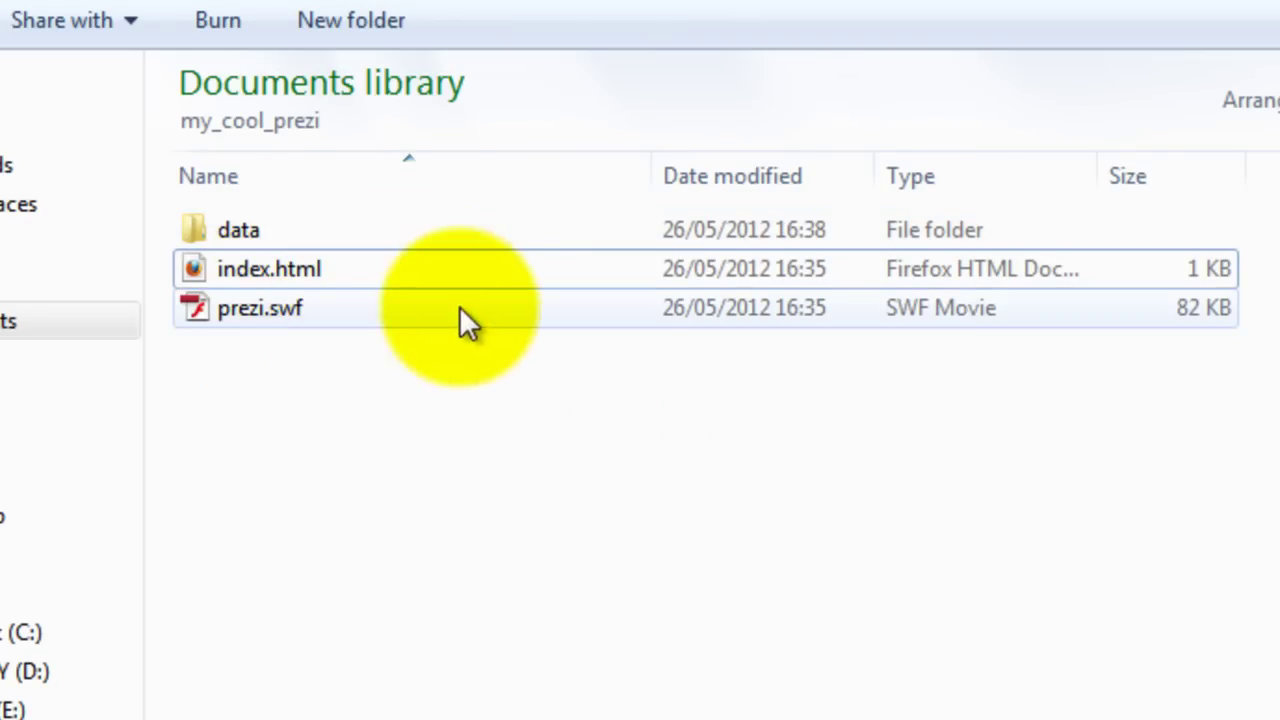
Leave the my_cool_prezi folder and view the online prezi page in Firefox, minimizing both windows
left_click(22, 37)
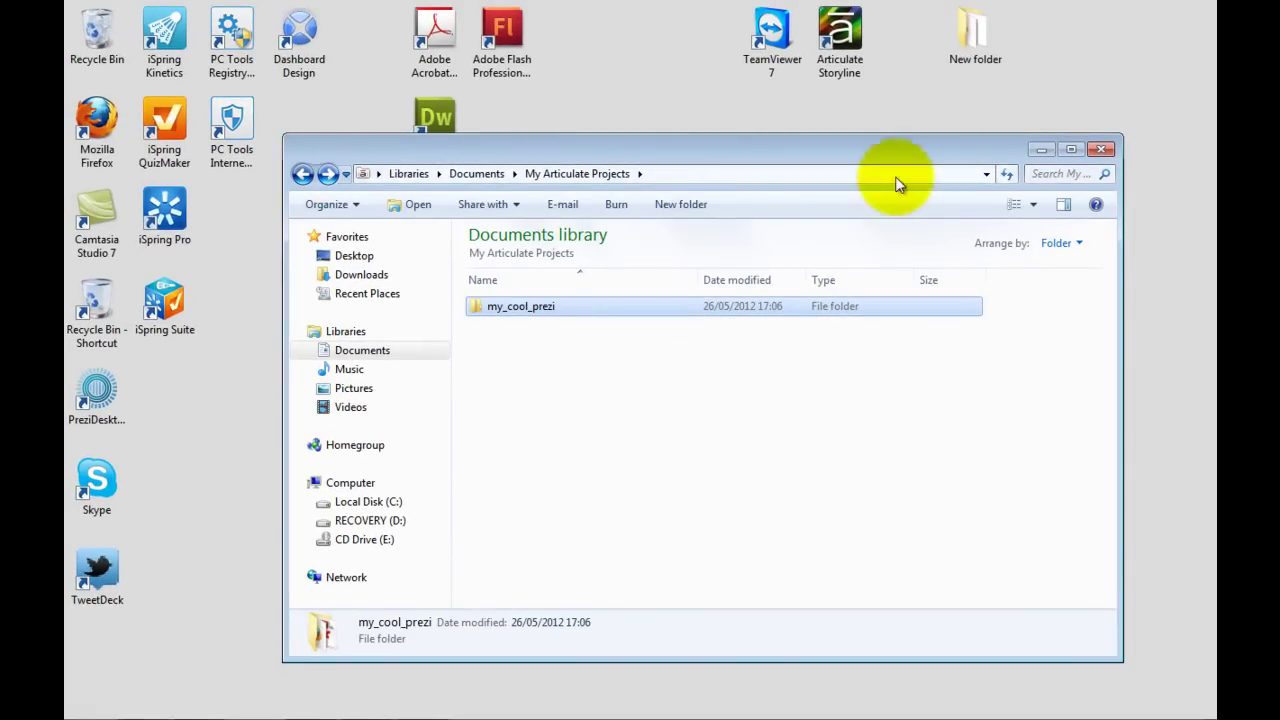
left_click(1042, 149)
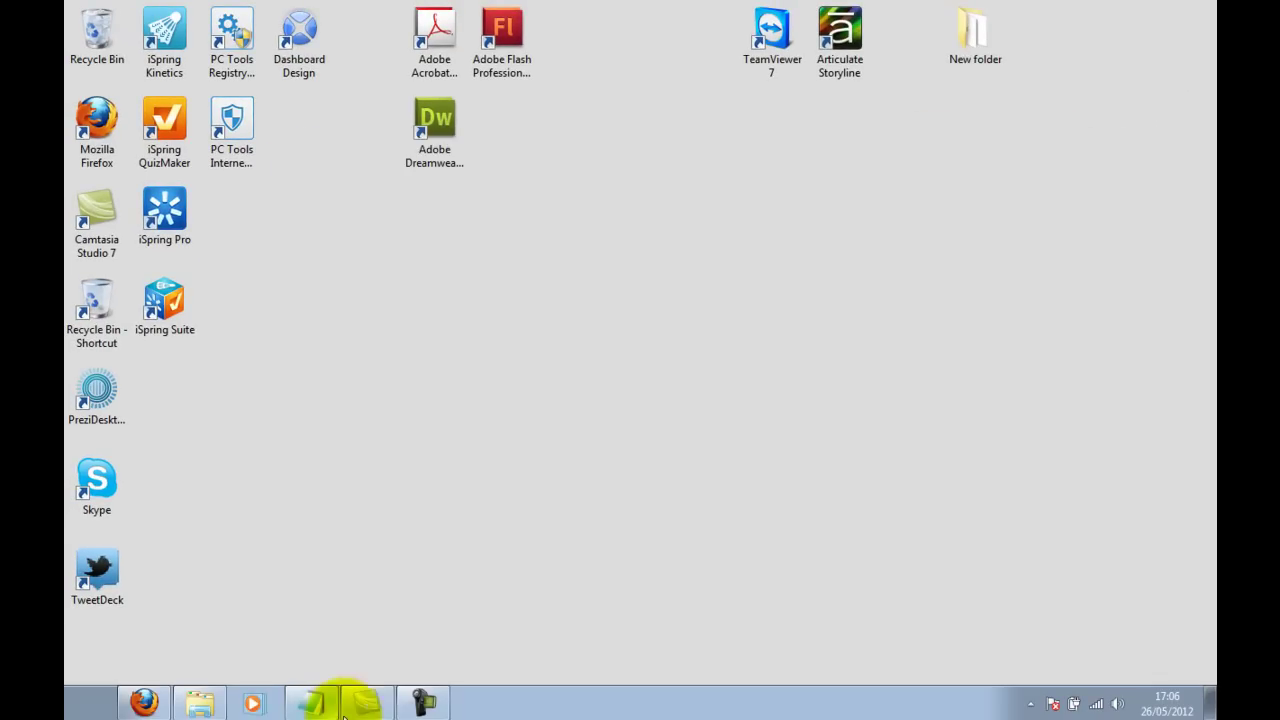
left_click(146, 702)
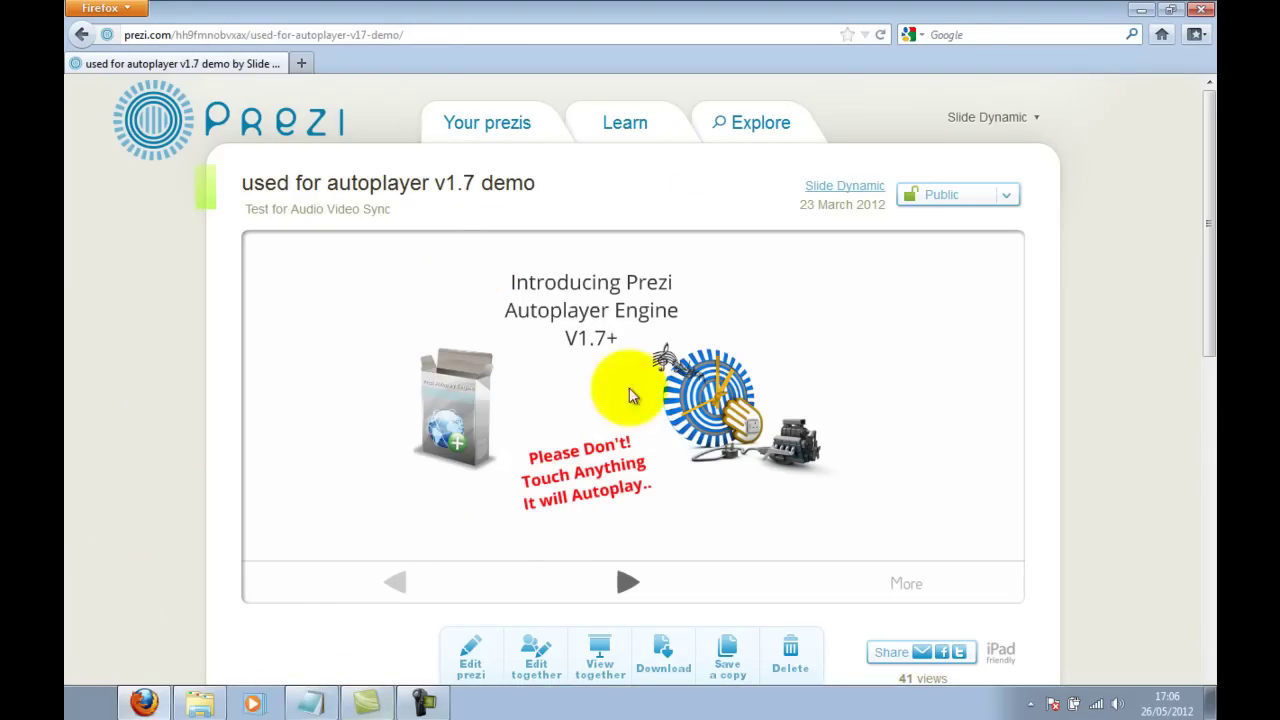
left_click(1141, 9)
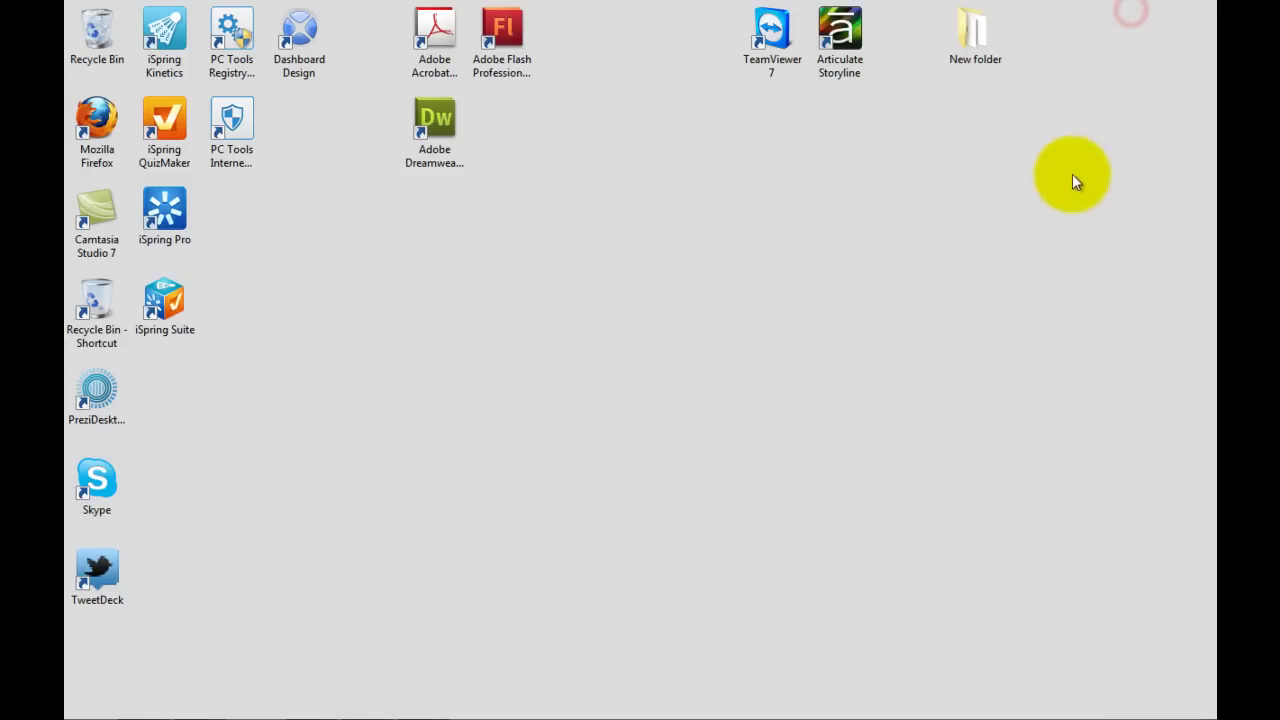
Launch Articulate Storyline and create a new project with a second scene
left_click(859, 52)
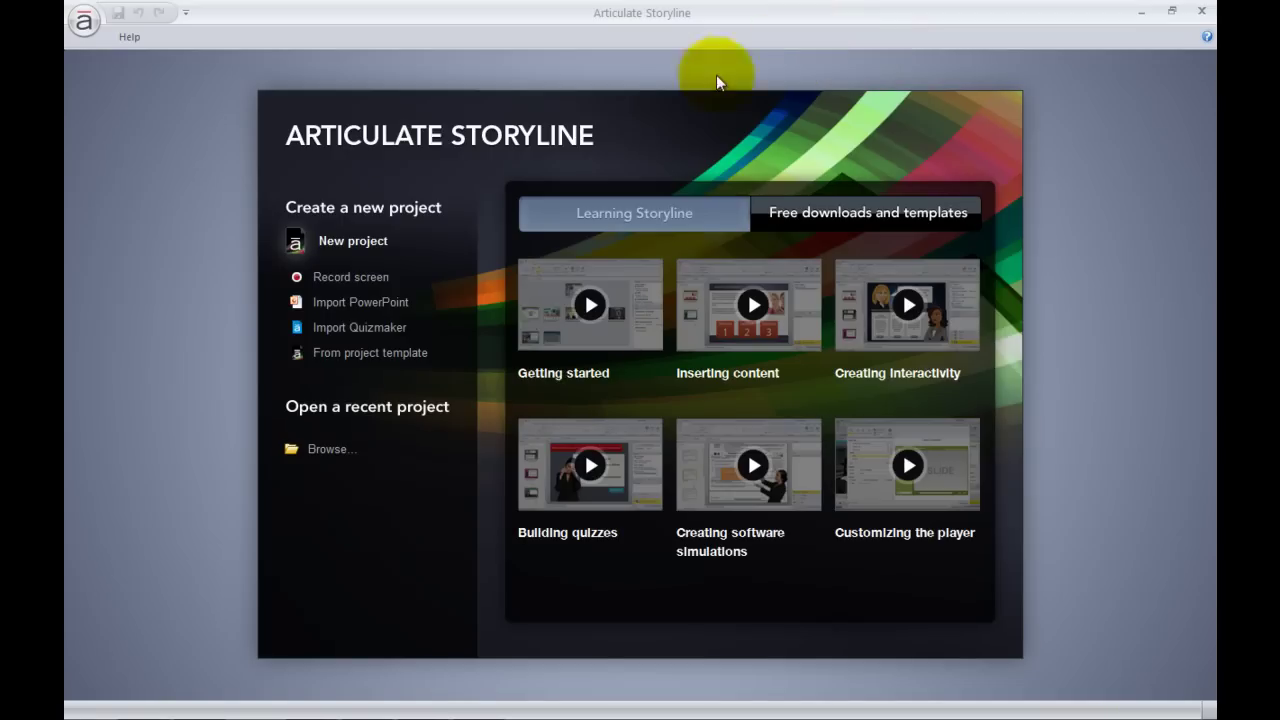
left_click(344, 241)
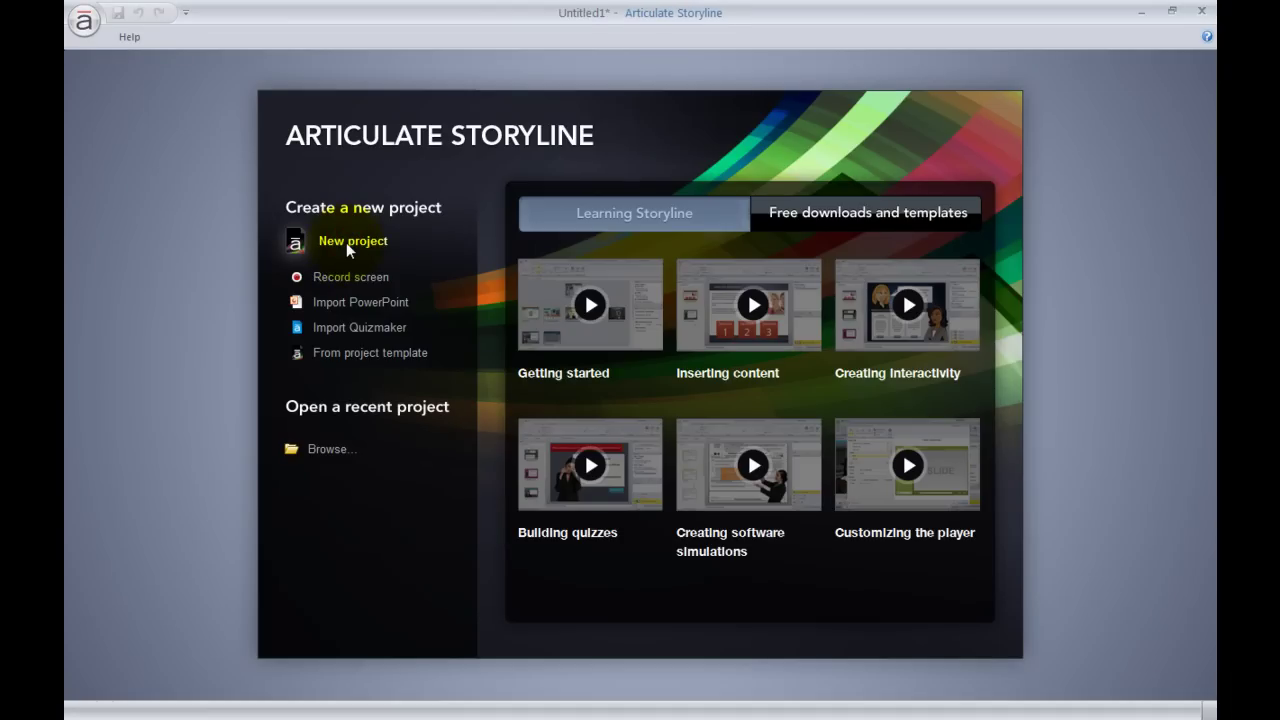
left_click(346, 242)
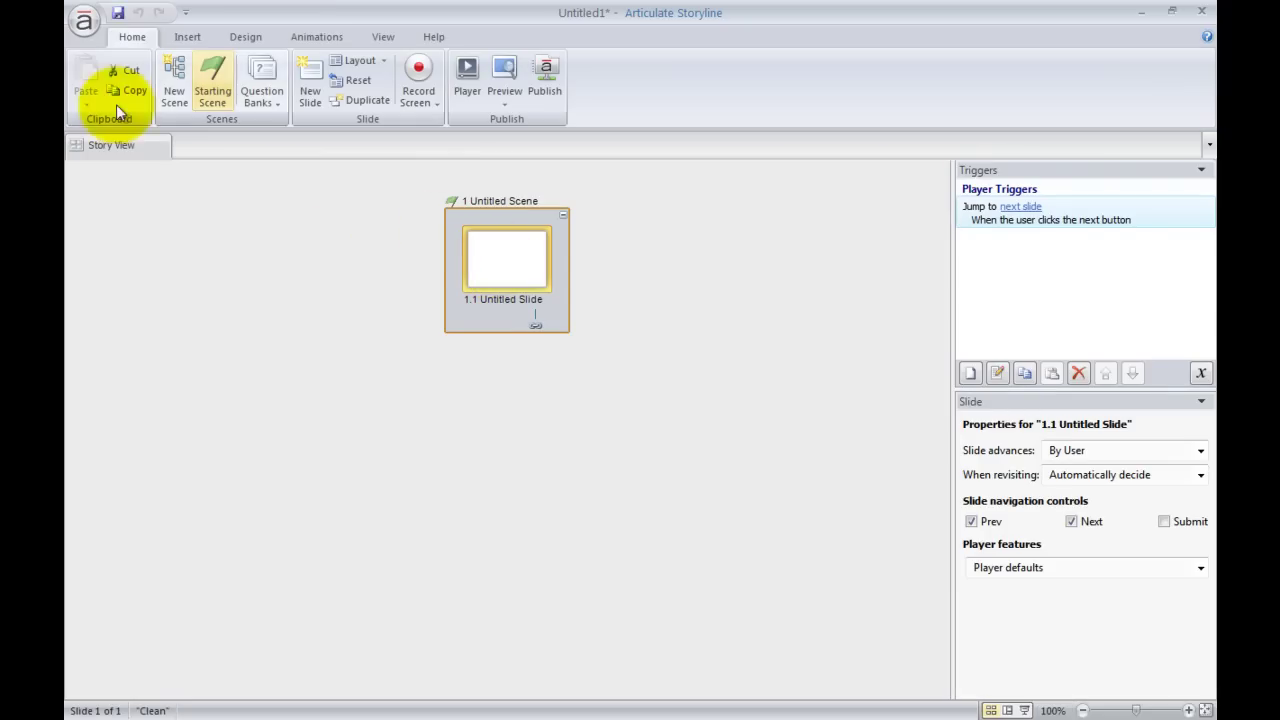
left_click(174, 86)
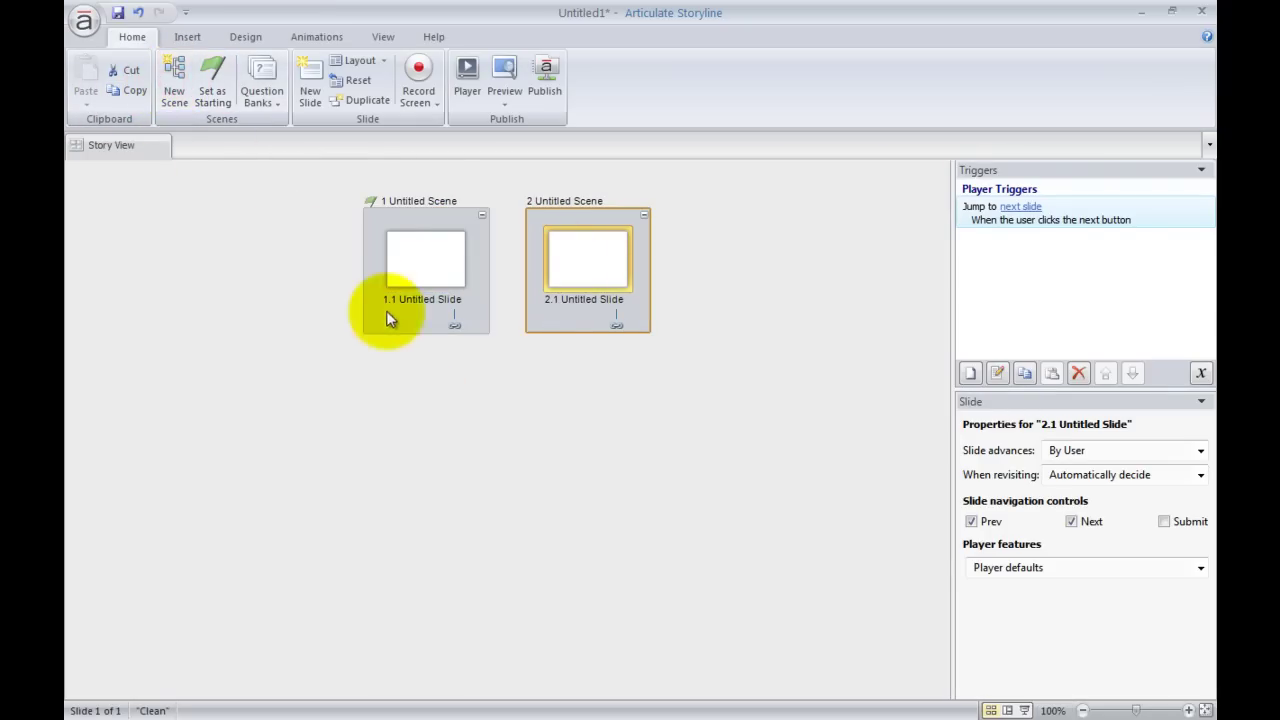
Open slide 1.1 of the first scene and start inserting a web object on it
left_click(387, 257)
left_click(395, 263)
double_click(395, 263)
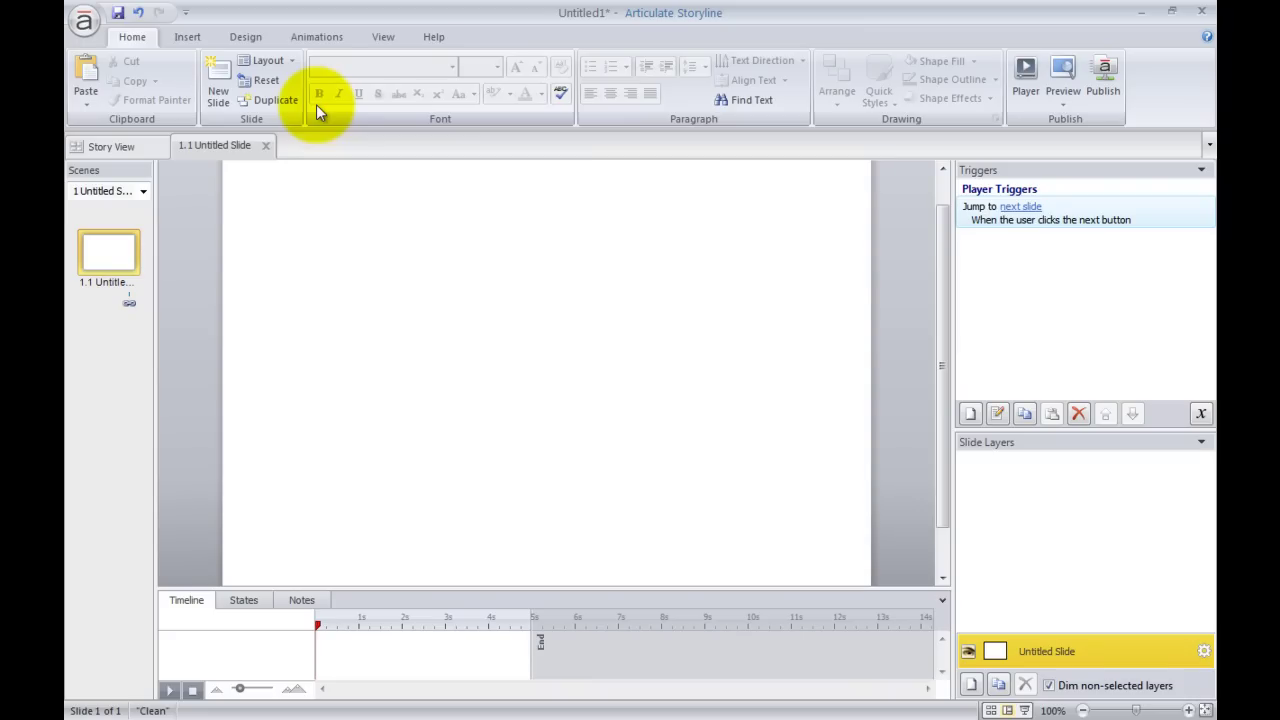
left_click(189, 35)
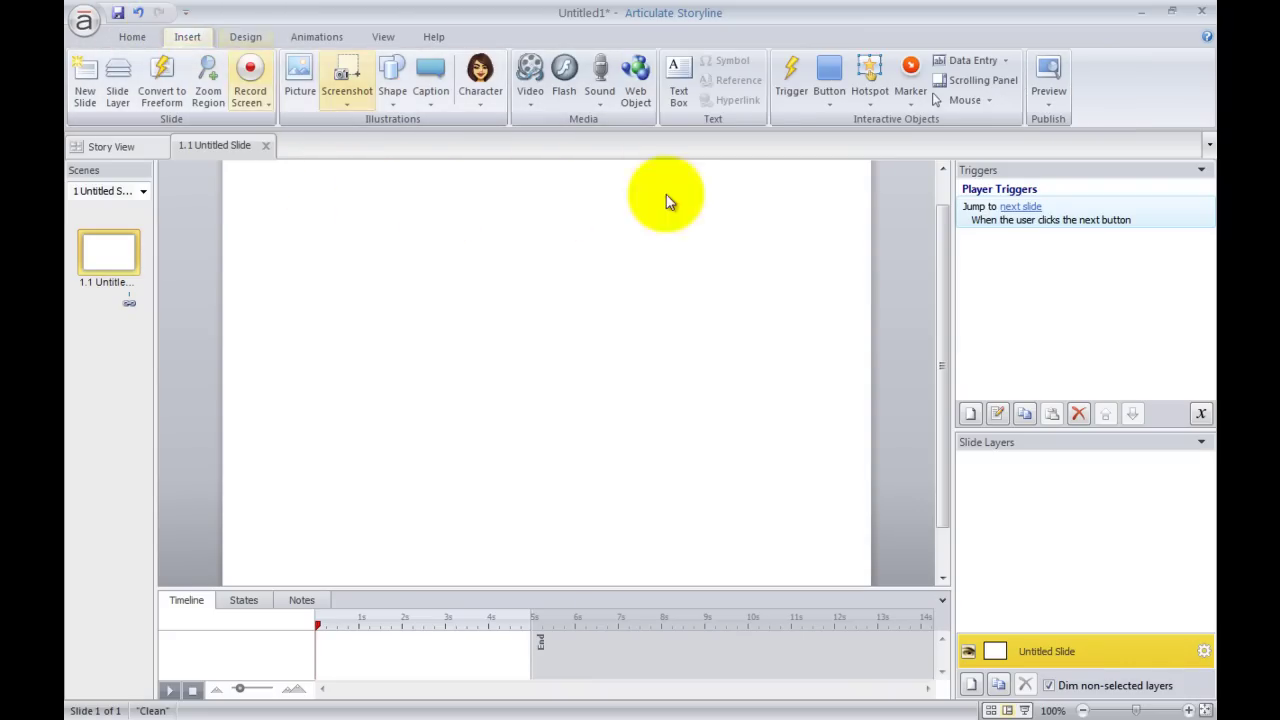
left_click(634, 90)
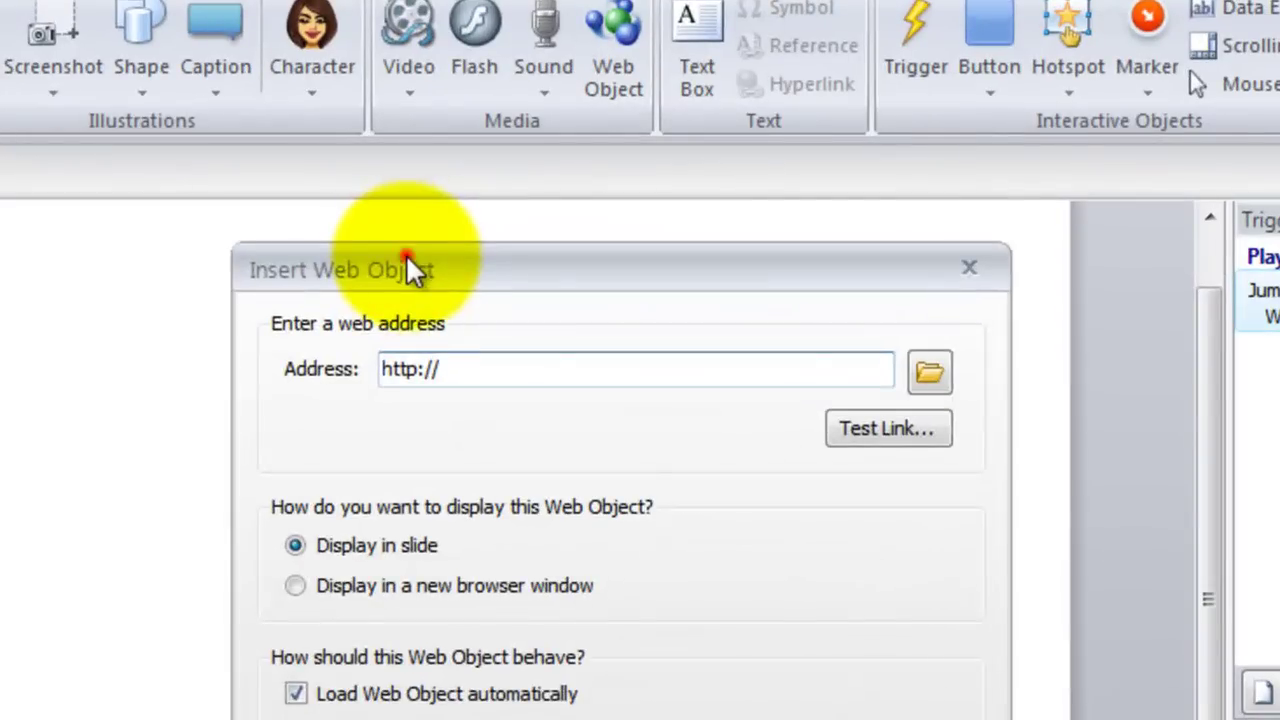
left_click_drag(424, 257, 260, 252)
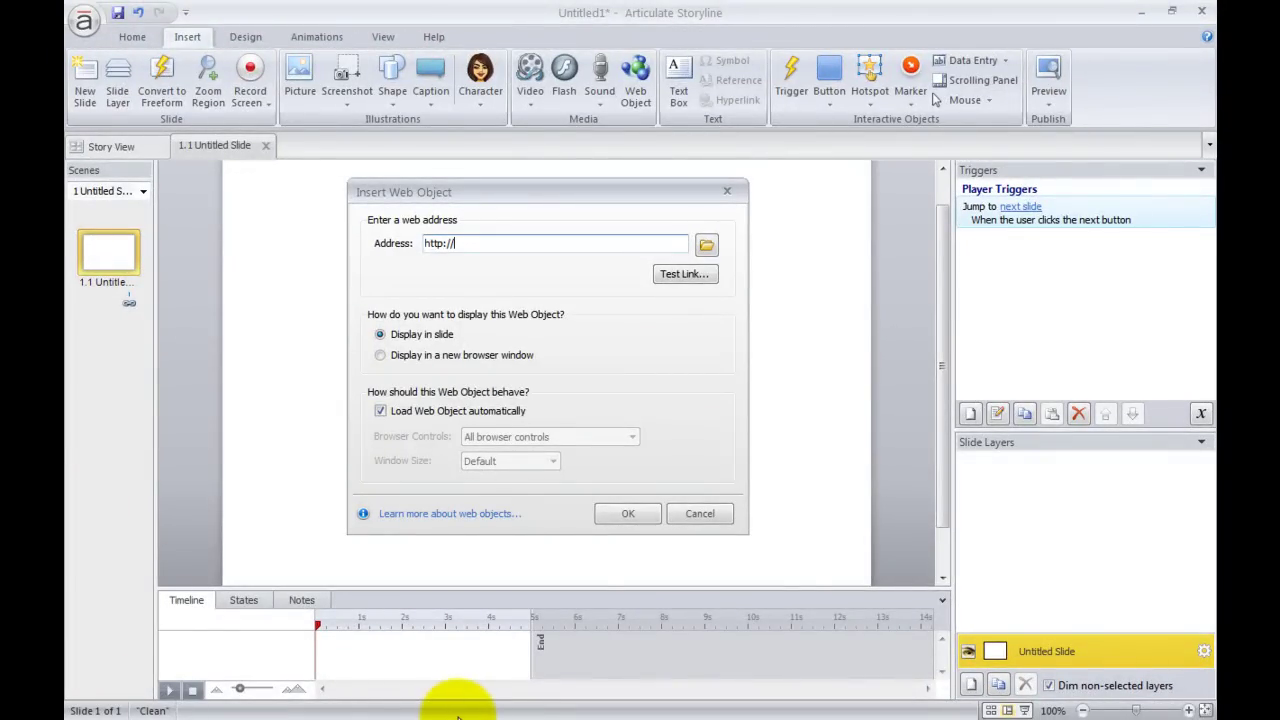
key("alt+Tab")
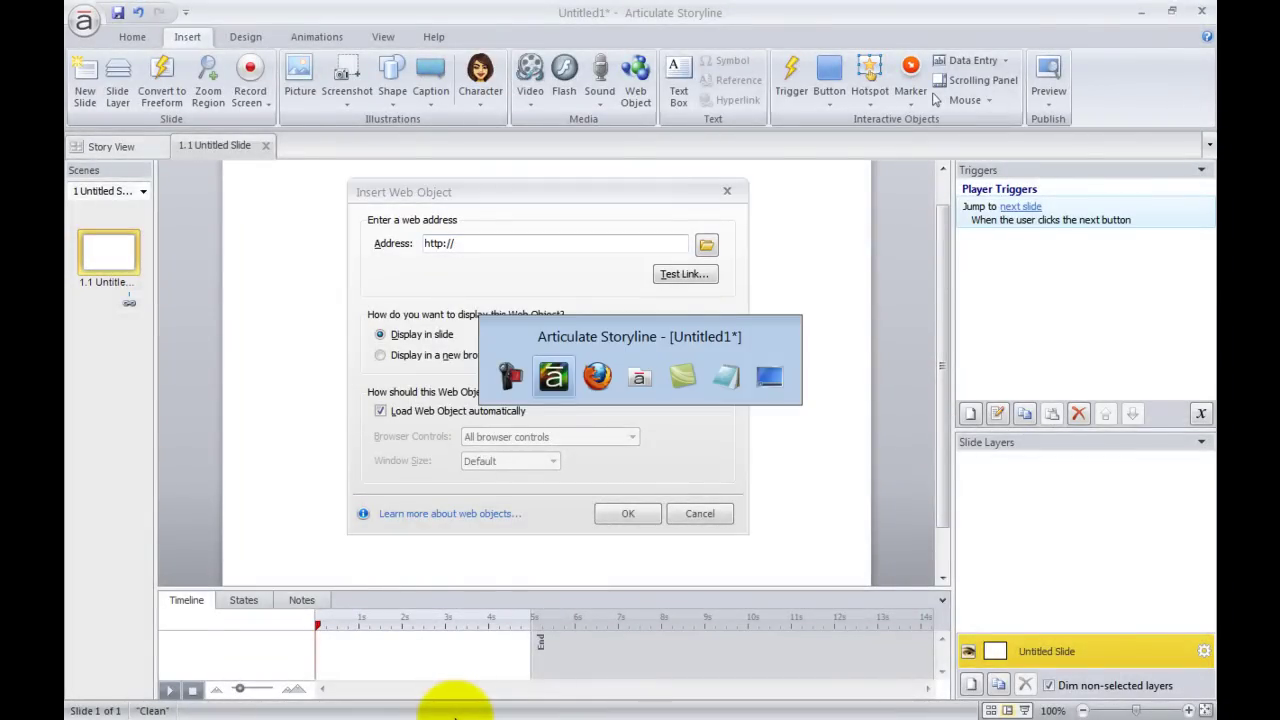
key("alt+Tab")
key("alt+Tab")
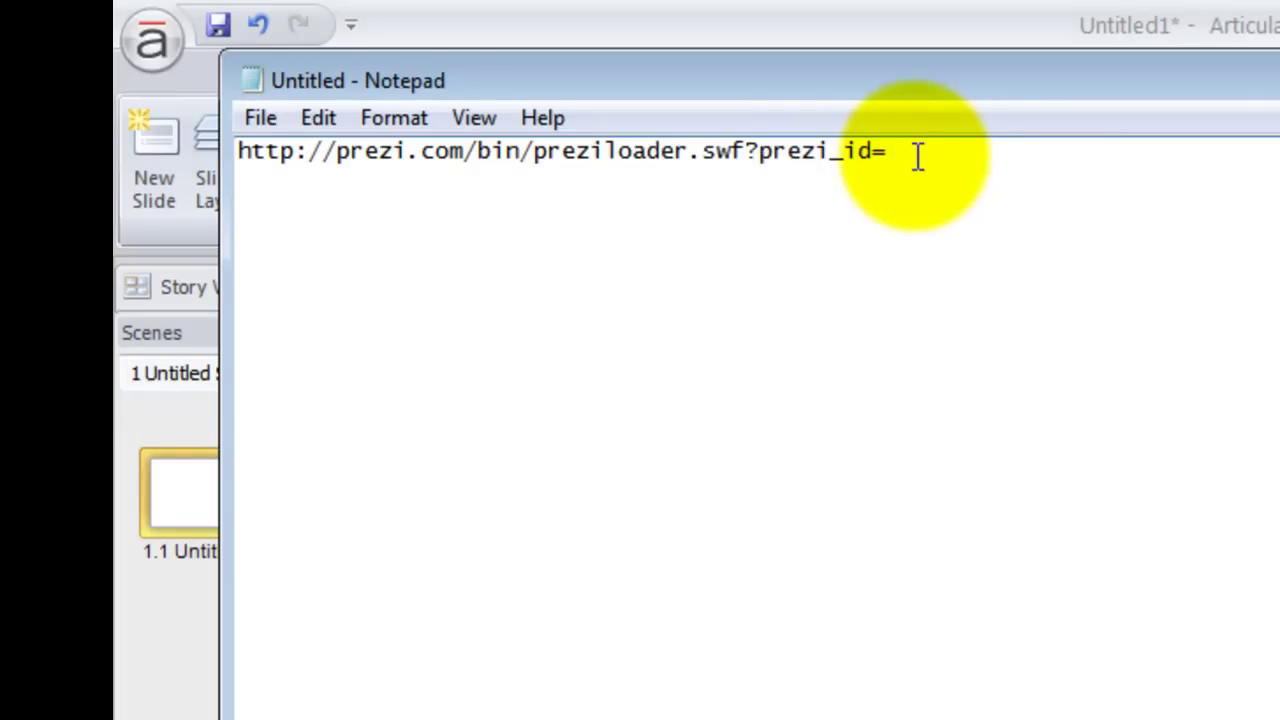
left_click_drag(915, 155, 233, 141)
key("ctrl+c")
right_click(260, 148)
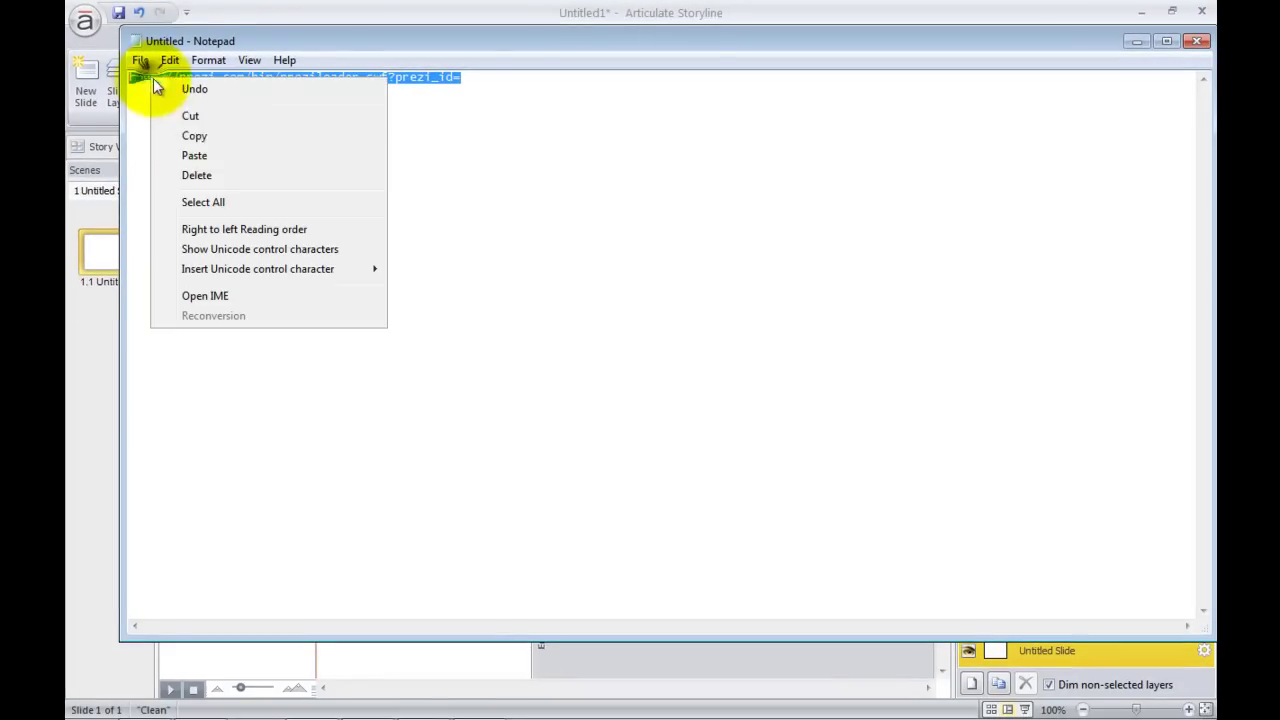
left_click(200, 145)
left_click(1135, 42)
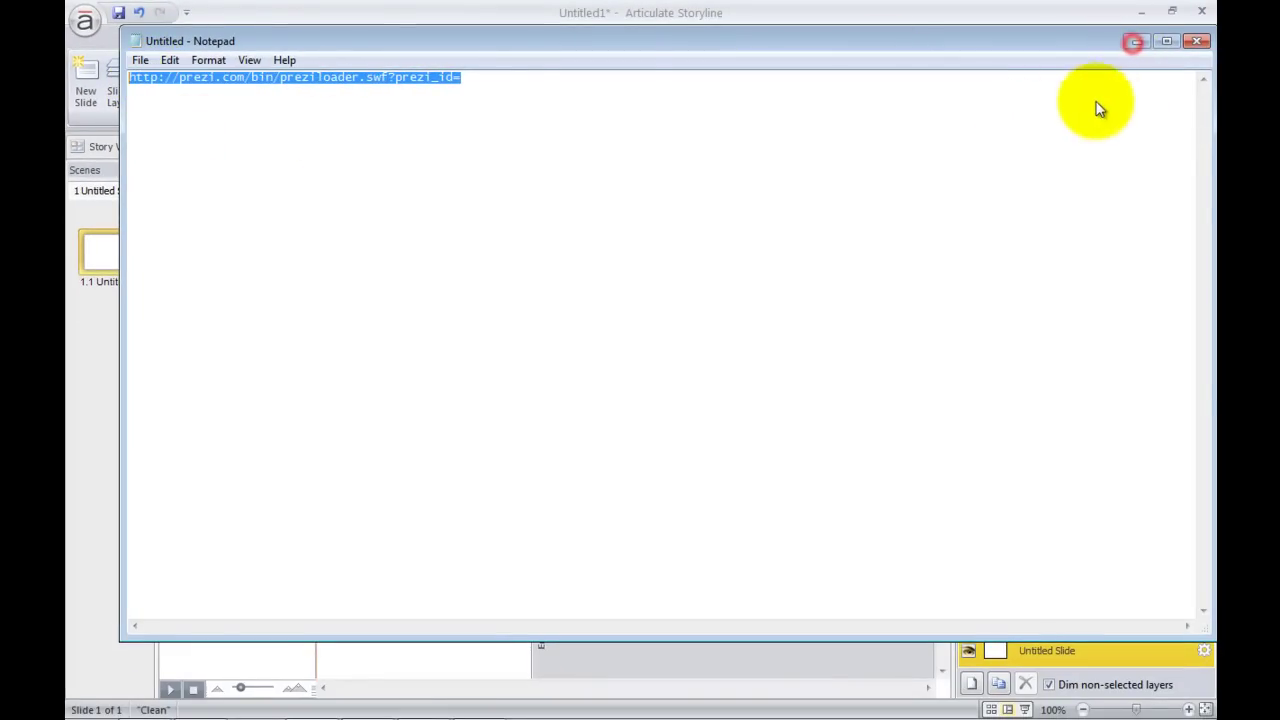
right_click(516, 243)
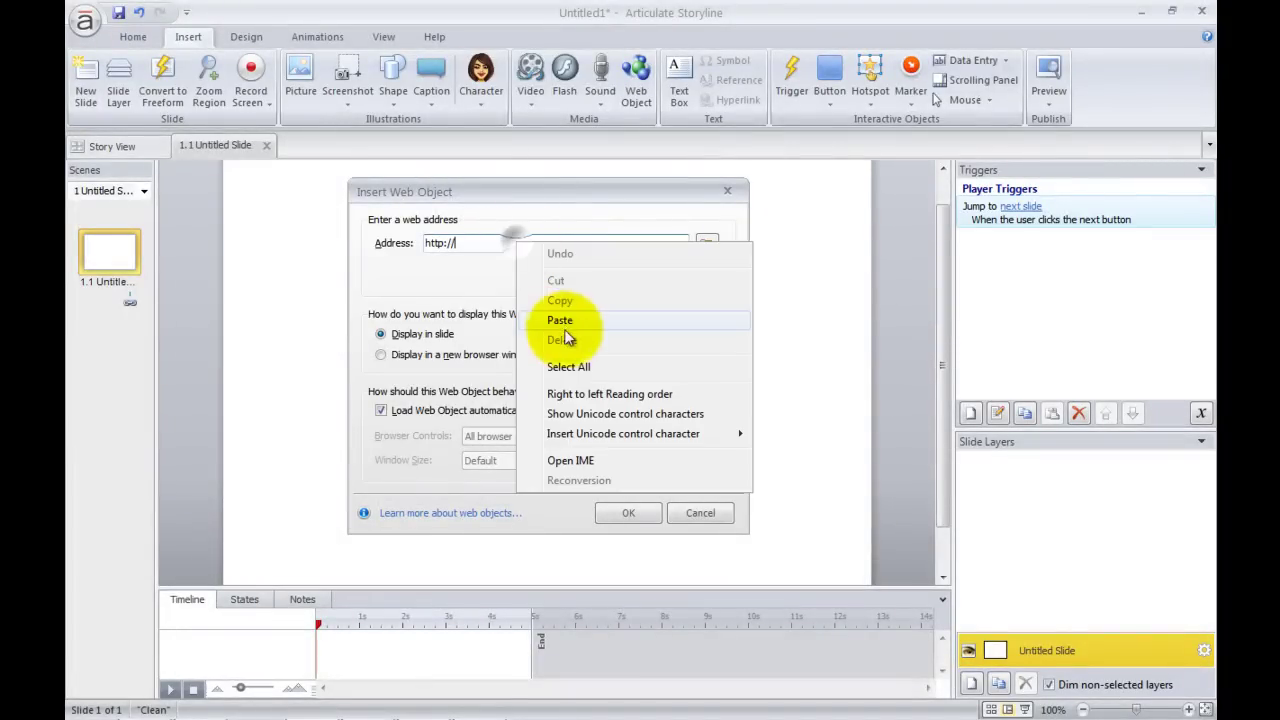
left_click(560, 320)
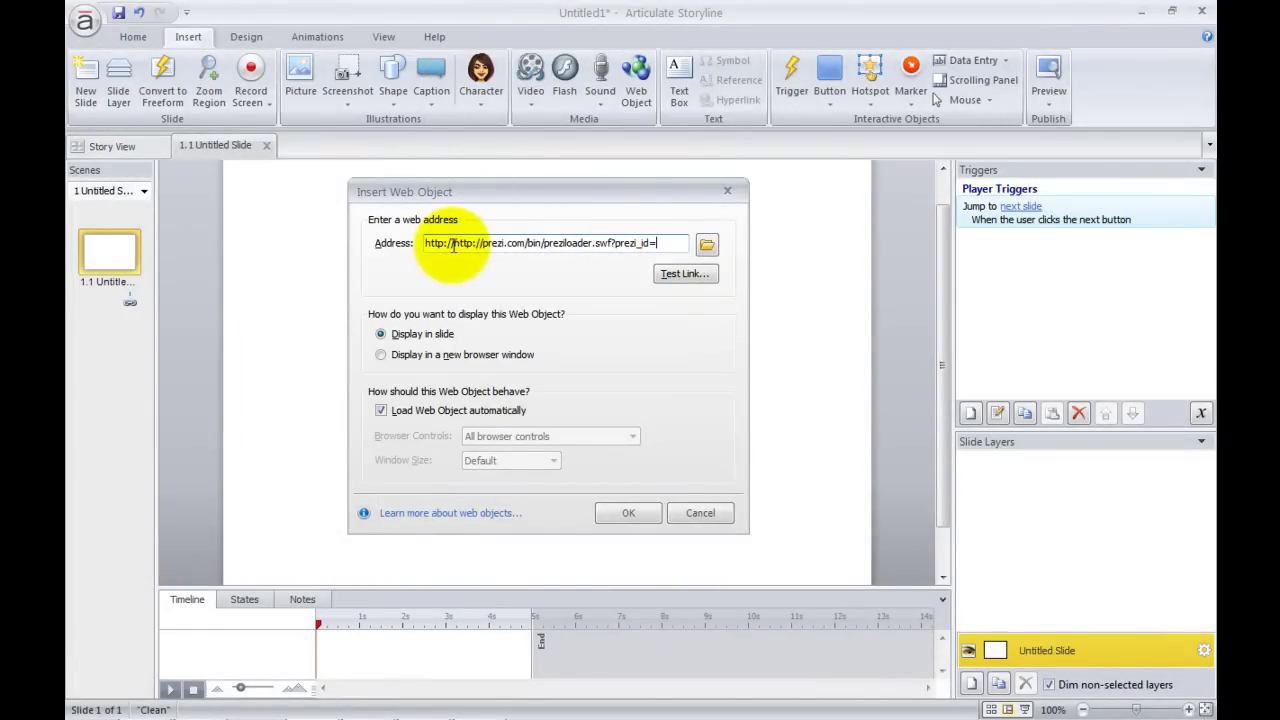
left_click_drag(455, 243, 380, 240)
key("BackSpace")
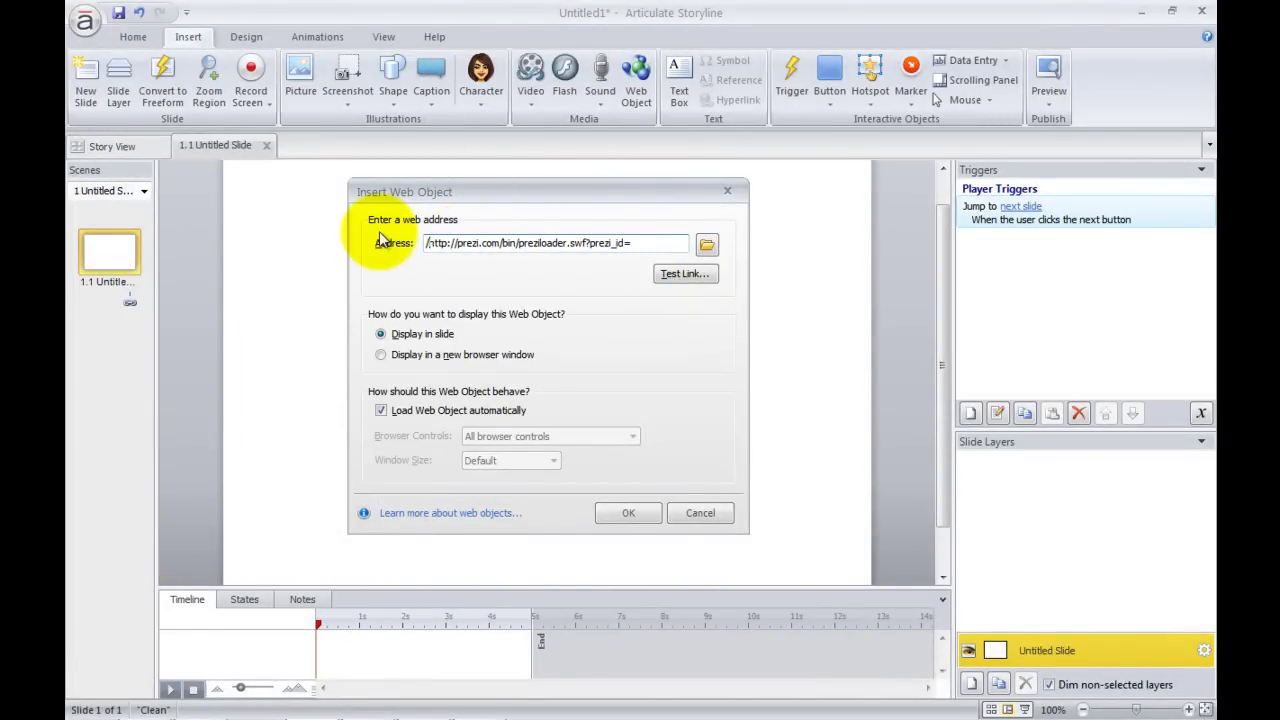
key("Delete")
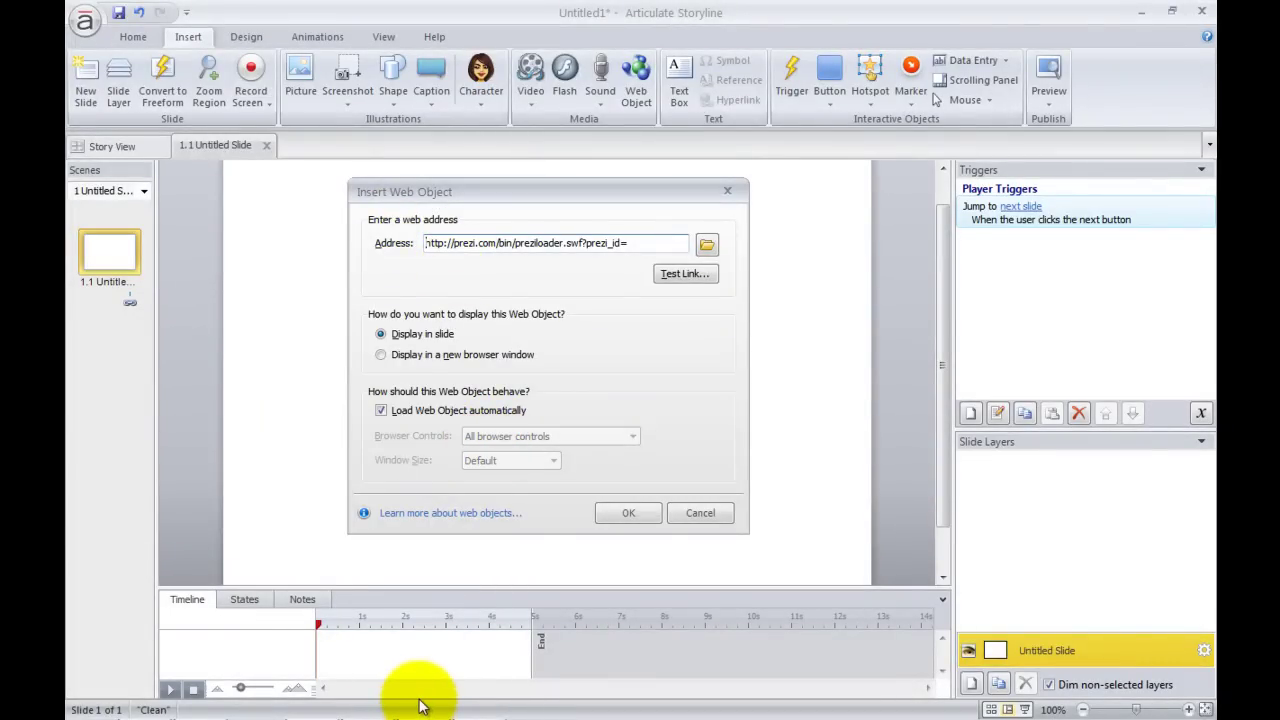
Switch to Firefox and copy the prezi ID hh9fmnobvxax from the prezi page's web address
key("alt+Tab")
key("alt+Tab")
key("alt+Tab")
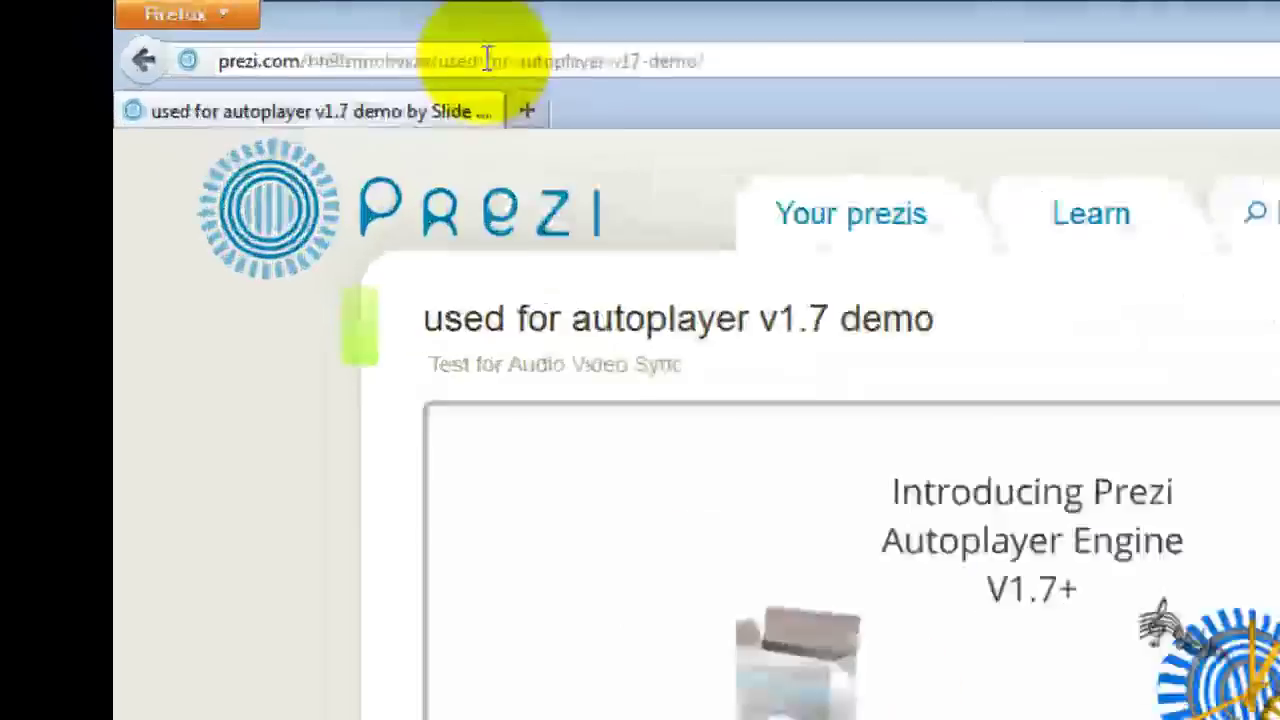
left_click(342, 58)
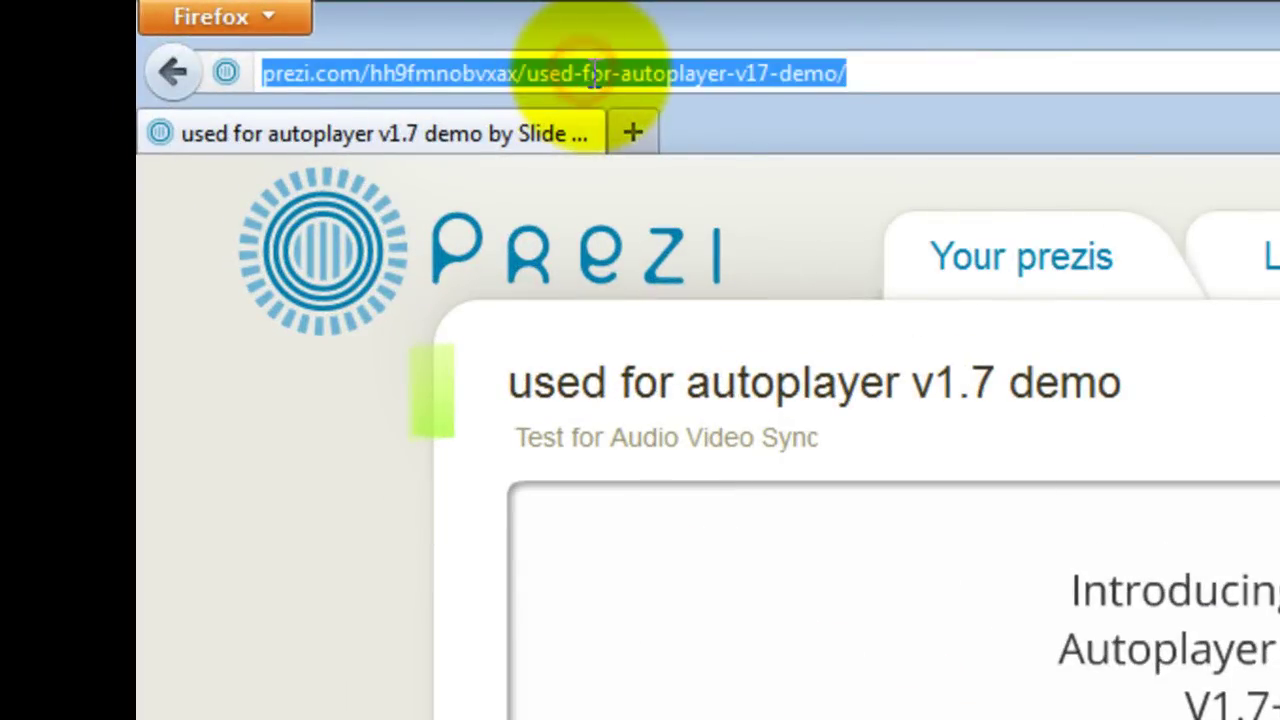
left_click(528, 73)
left_click_drag(519, 73, 372, 73)
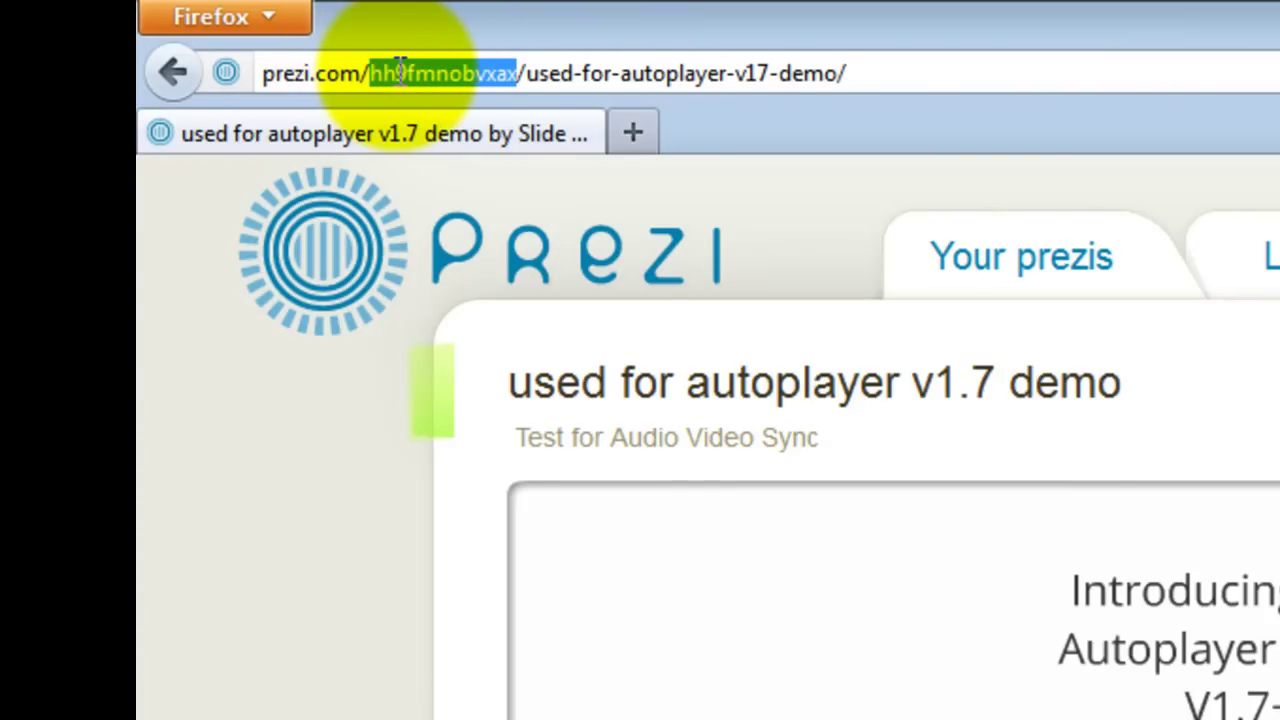
right_click(395, 75)
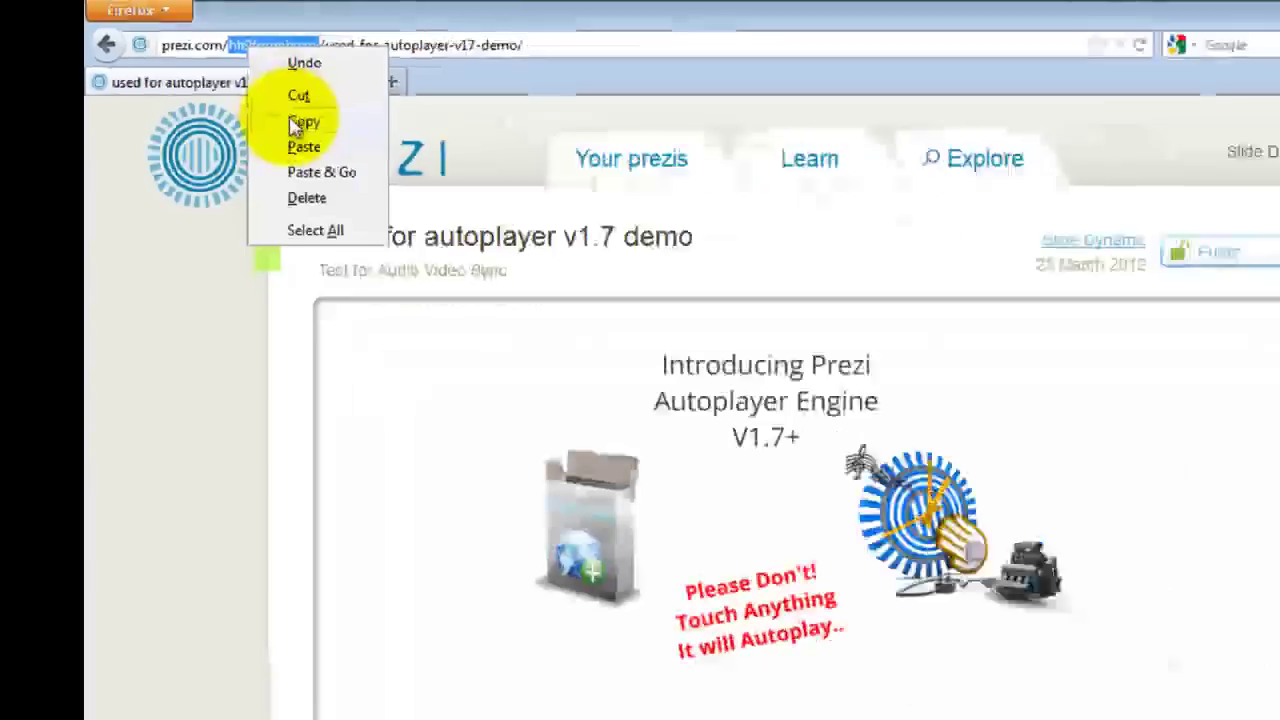
left_click(302, 122)
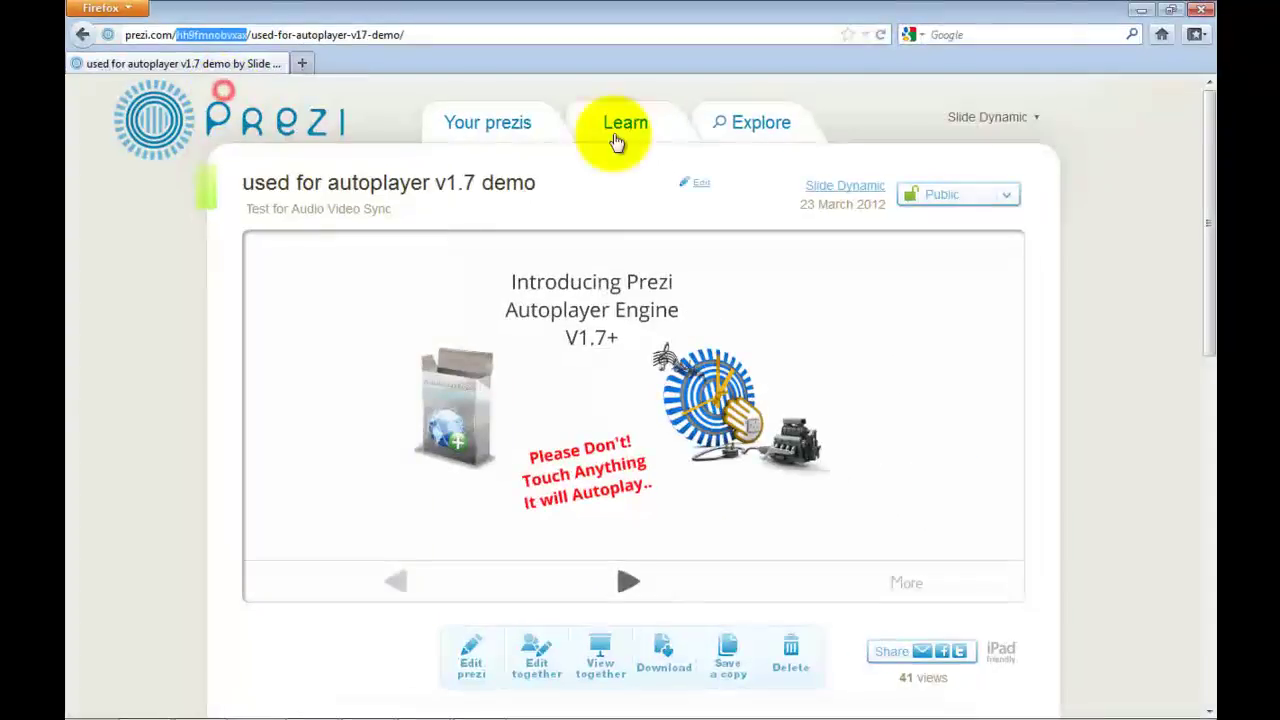
Switch to Articulate Storyline, append the copied prezi ID hh9fmnobvxax to the loader address, and insert the web object on slide 1.1
key("alt+Tab")
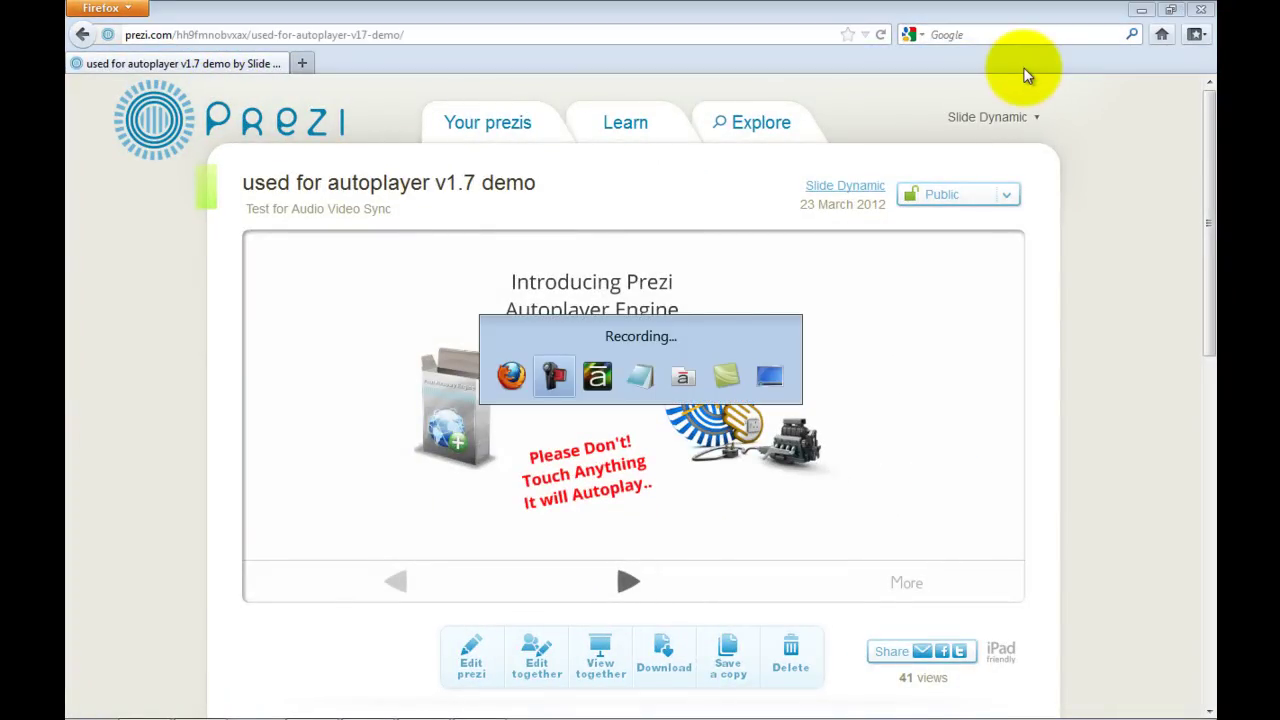
key("Tab")
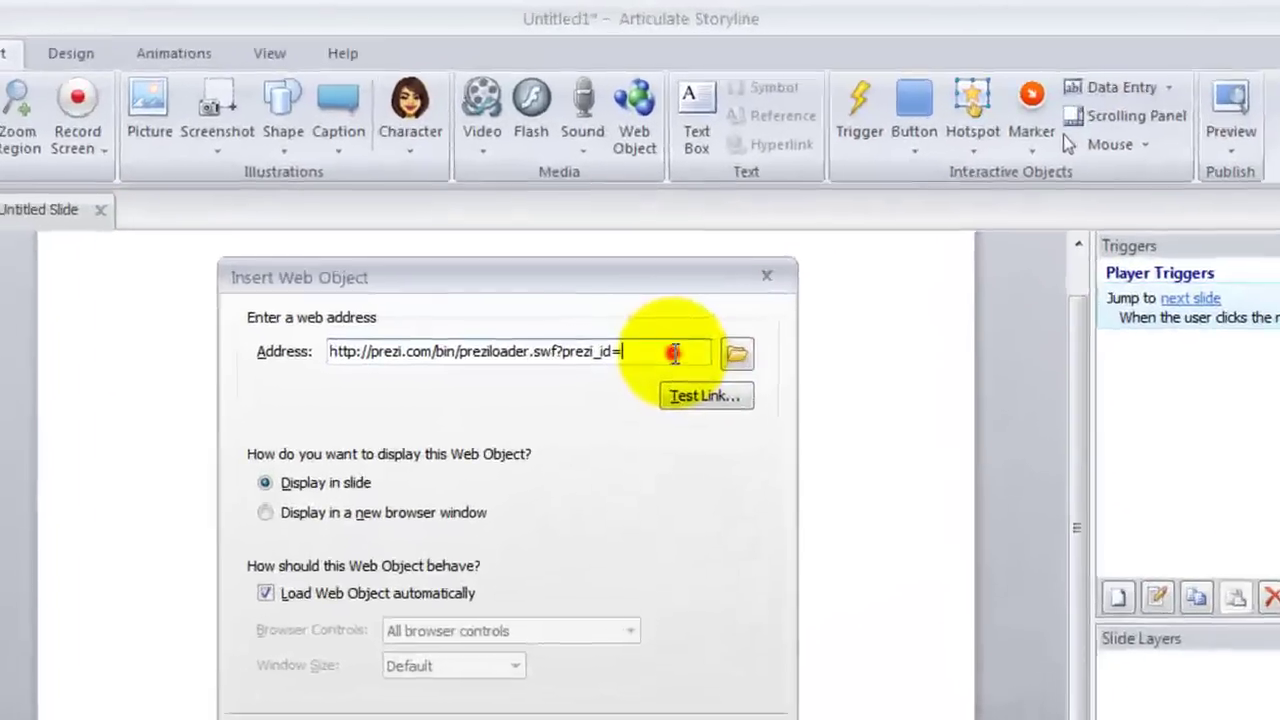
right_click(663, 262)
left_click(757, 479)
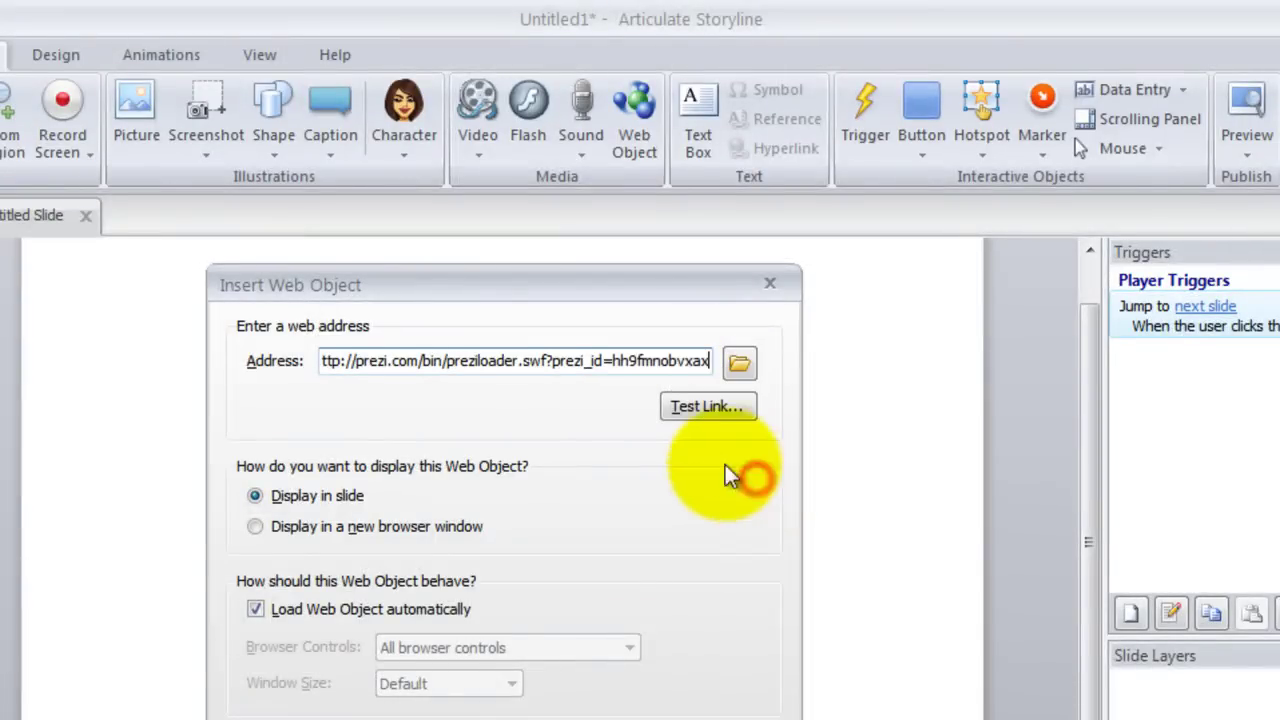
left_click(623, 666)
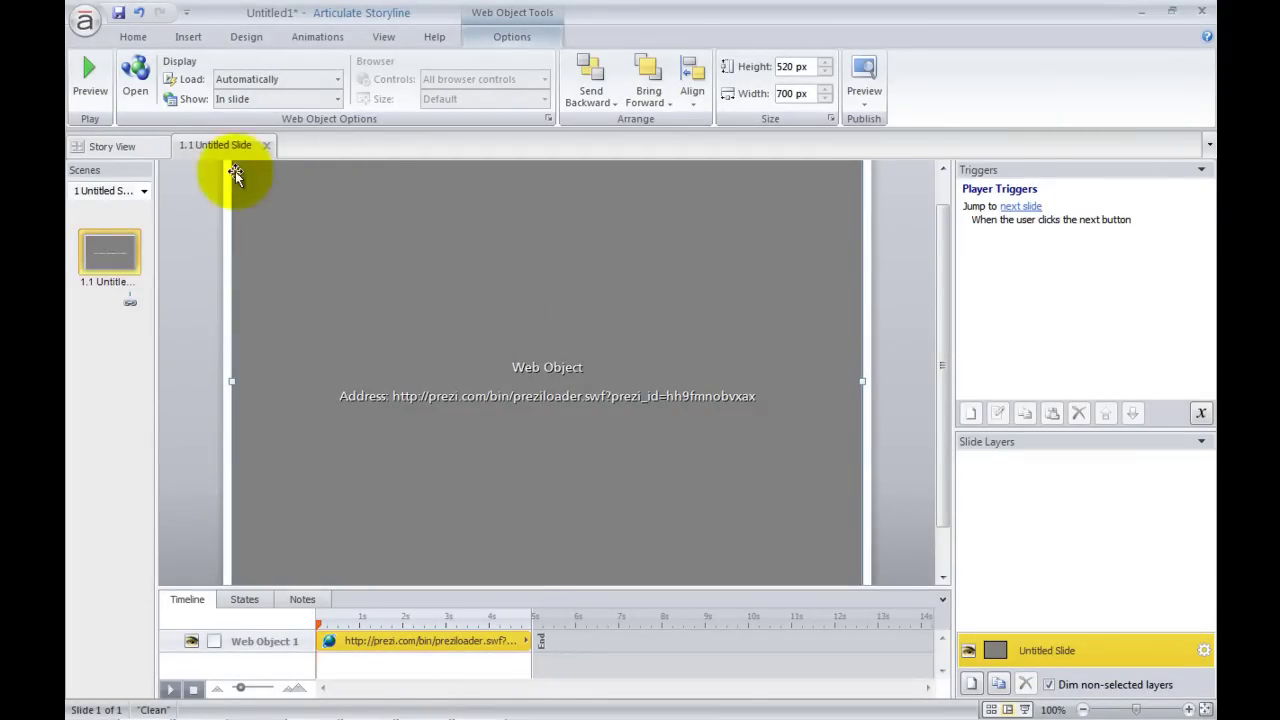
Open slide 2.1 of the second scene and start inserting a web object on it
left_click(134, 149)
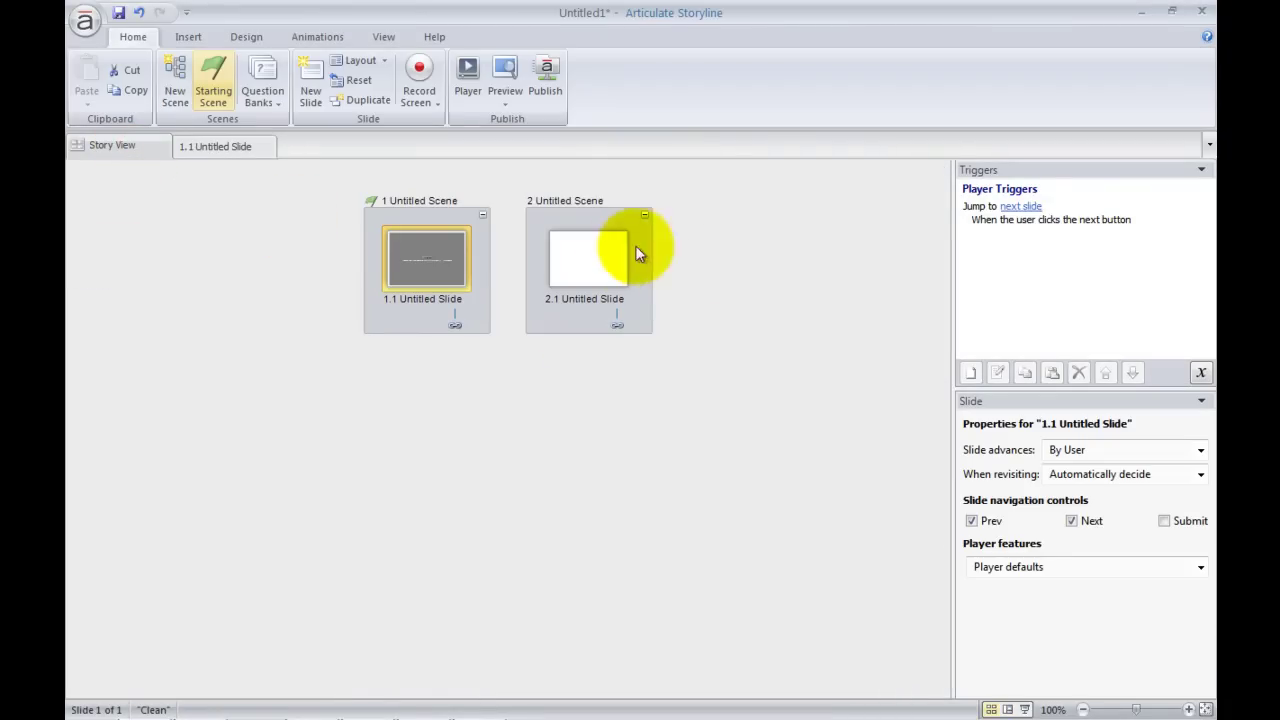
left_click(623, 254)
double_click(620, 252)
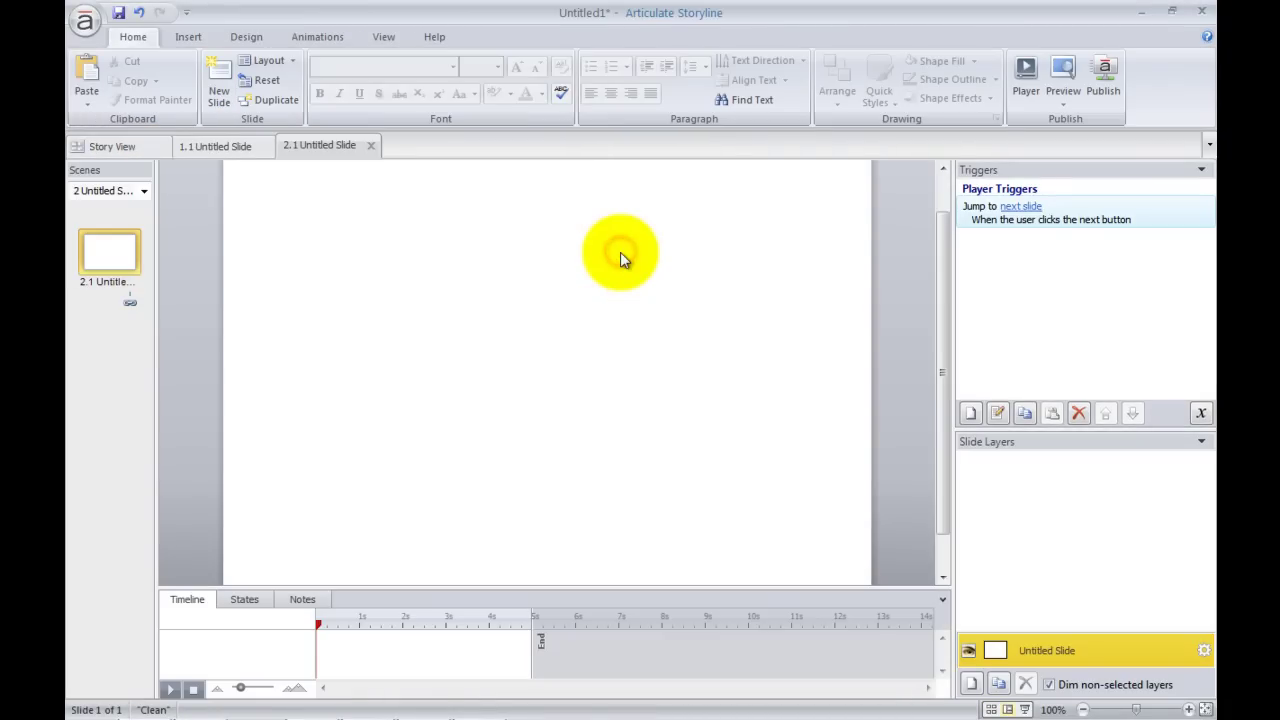
left_click(187, 40)
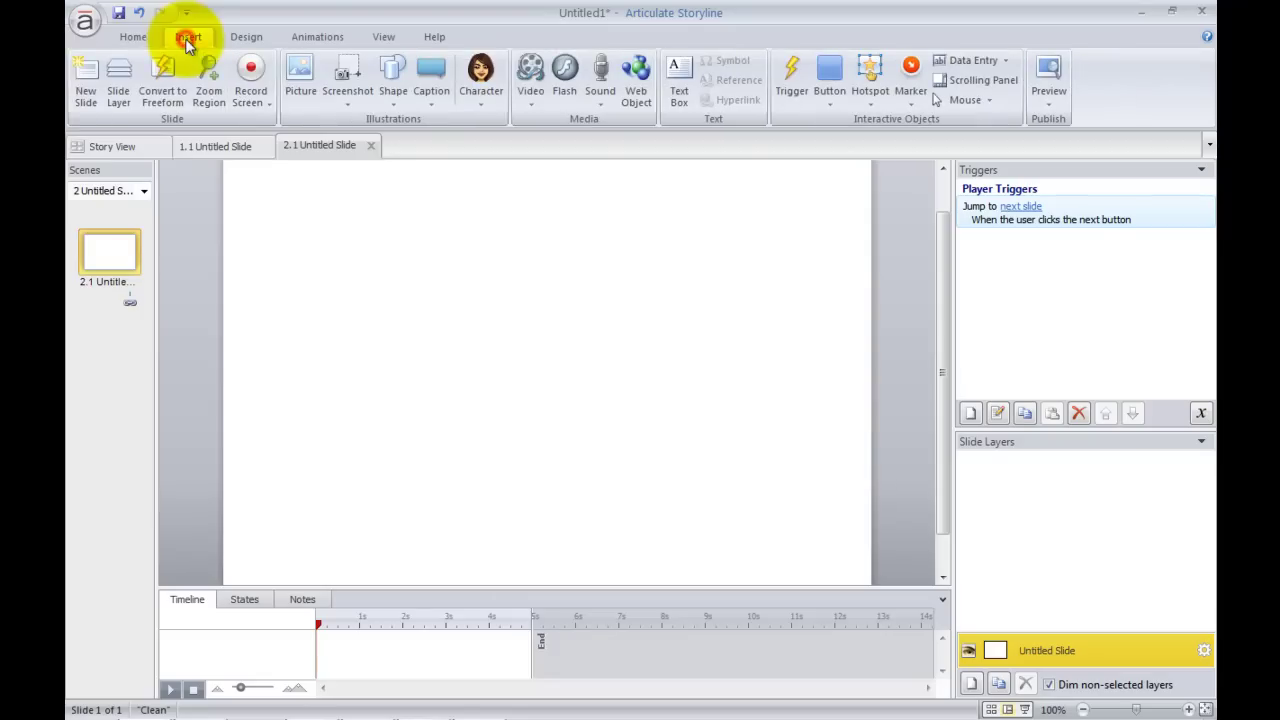
left_click(630, 78)
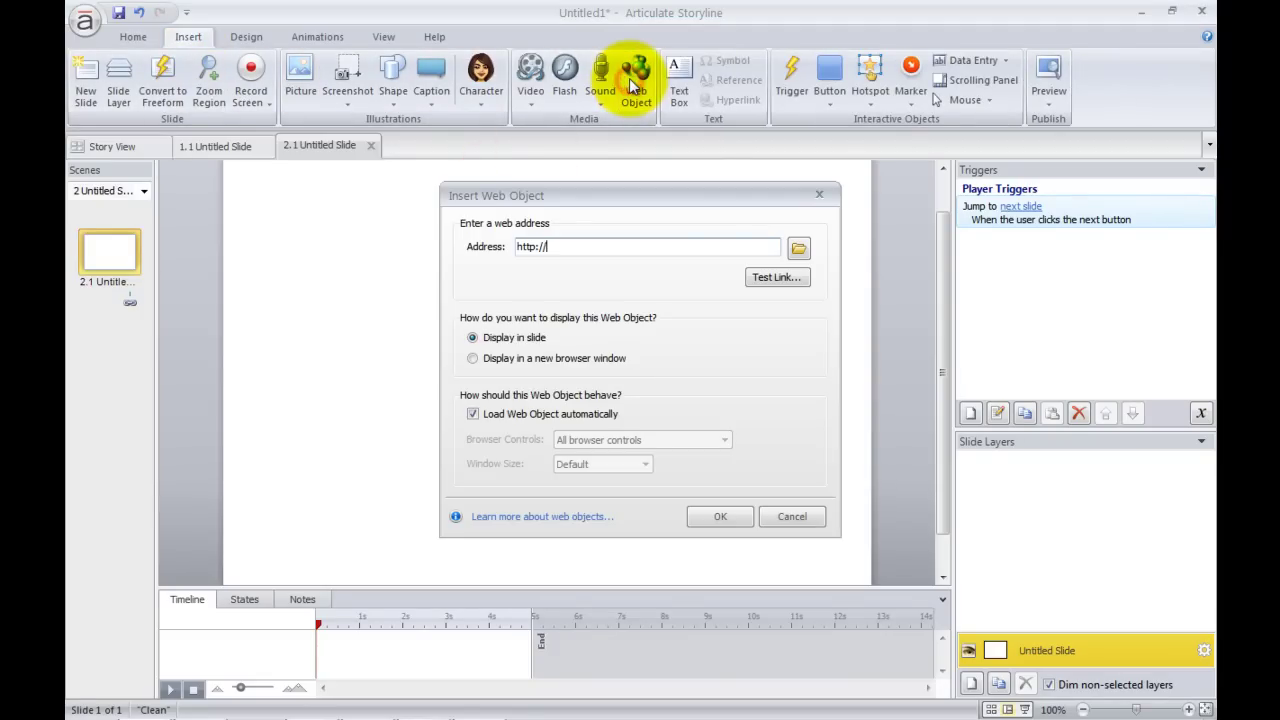
Choose the folder my_cool_prezi inside My Documents > My Articulate Projects as the web object's source and insert it on slide 2.1
left_click(798, 249)
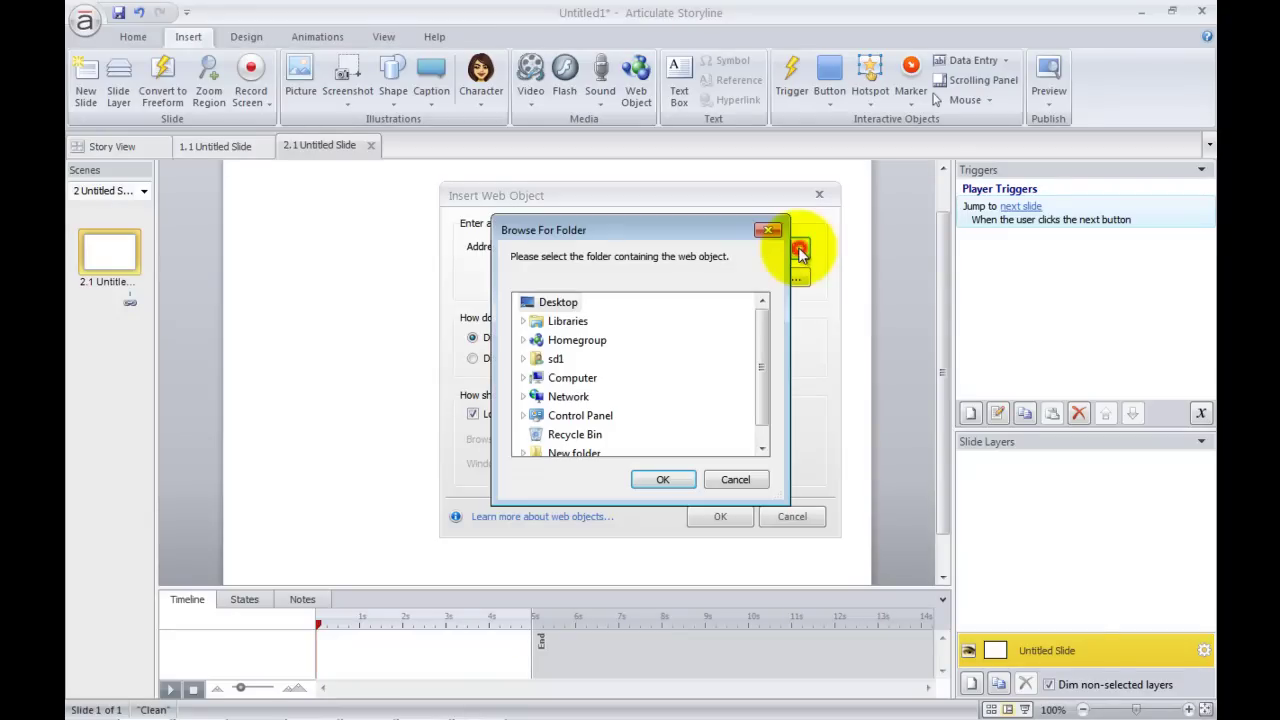
left_click(523, 361)
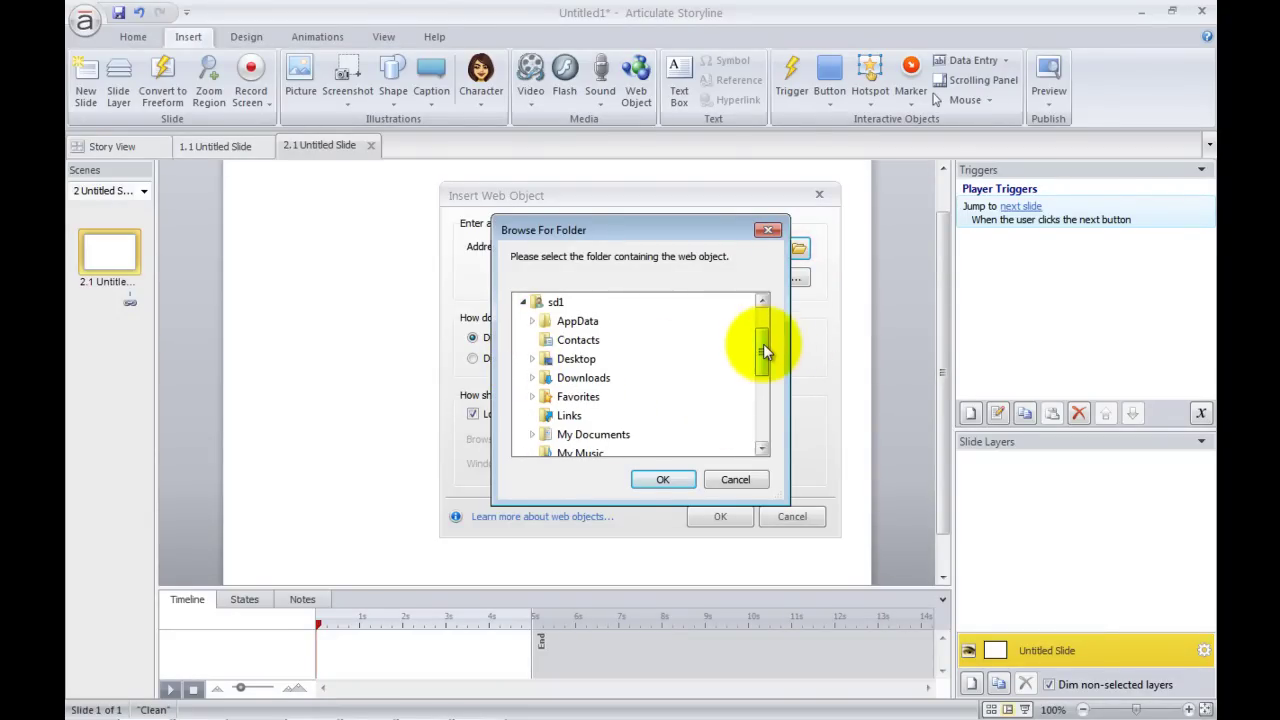
left_click_drag(763, 343, 763, 358)
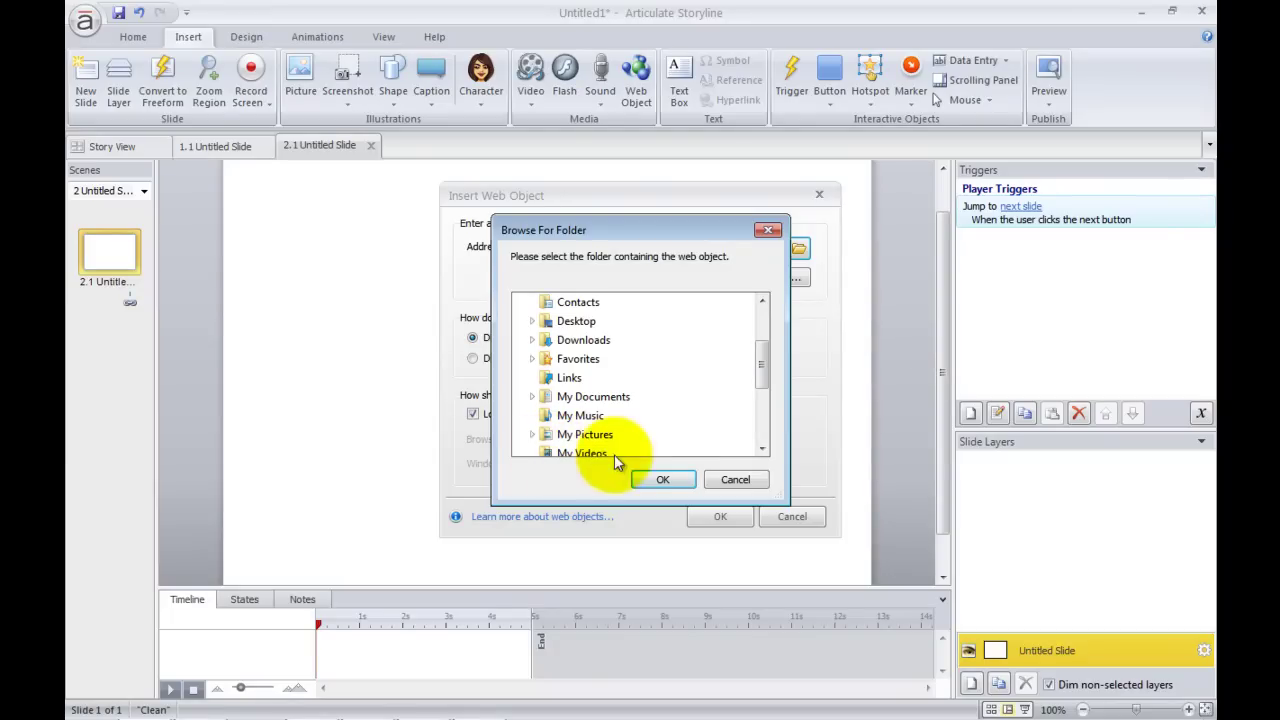
mouse_move(765, 363)
left_mouse_down()
mouse_move(761, 383)
mouse_move(764, 341)
mouse_move(765, 408)
mouse_move(764, 372)
left_mouse_up()
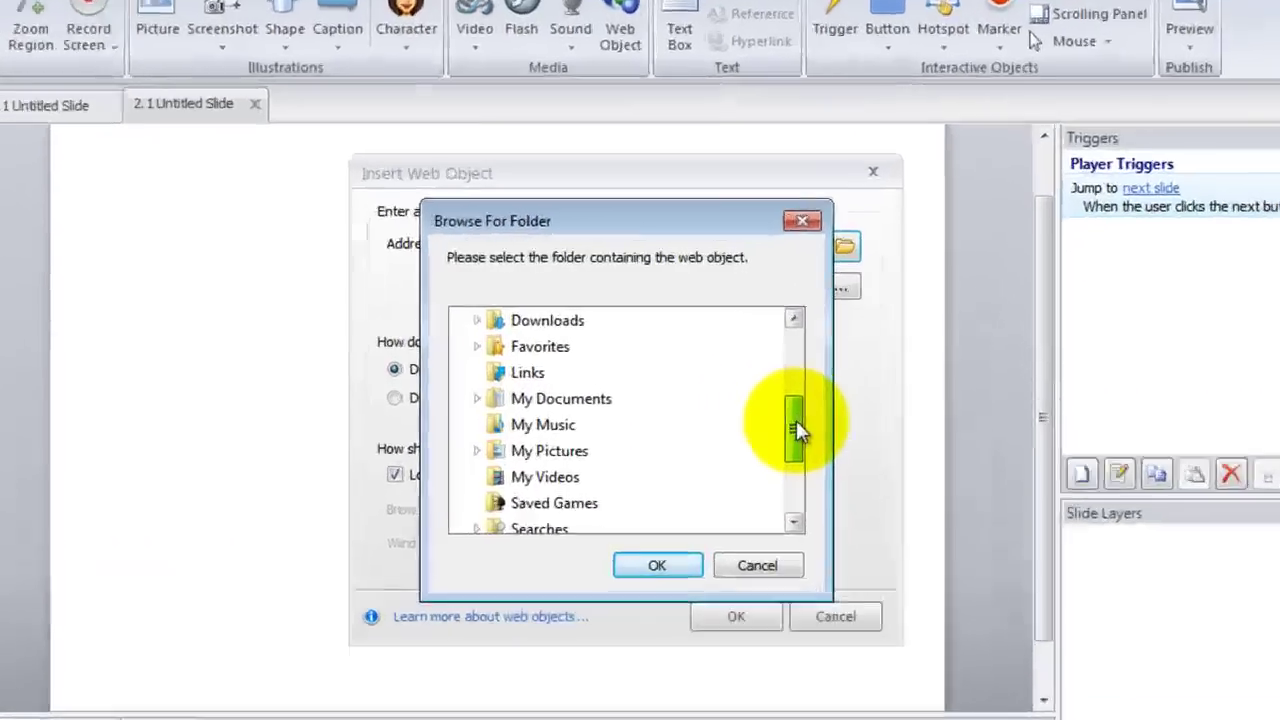
left_click(477, 398)
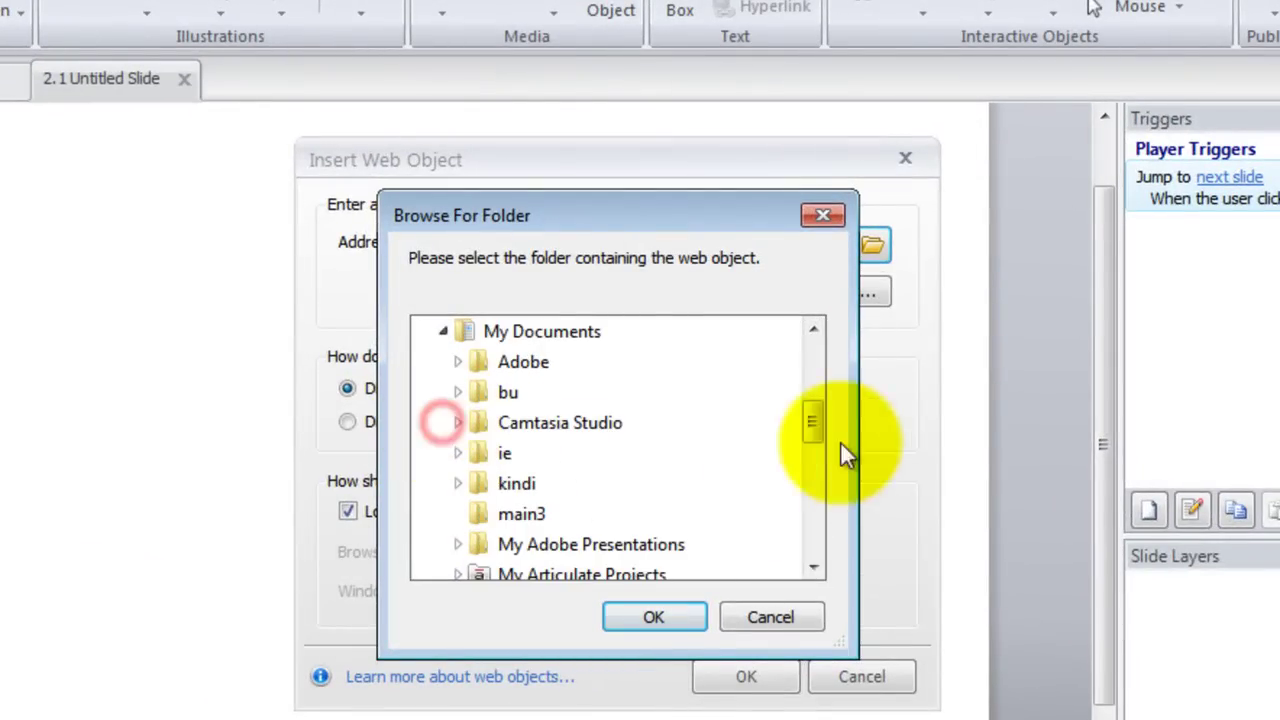
left_click_drag(814, 426, 815, 434)
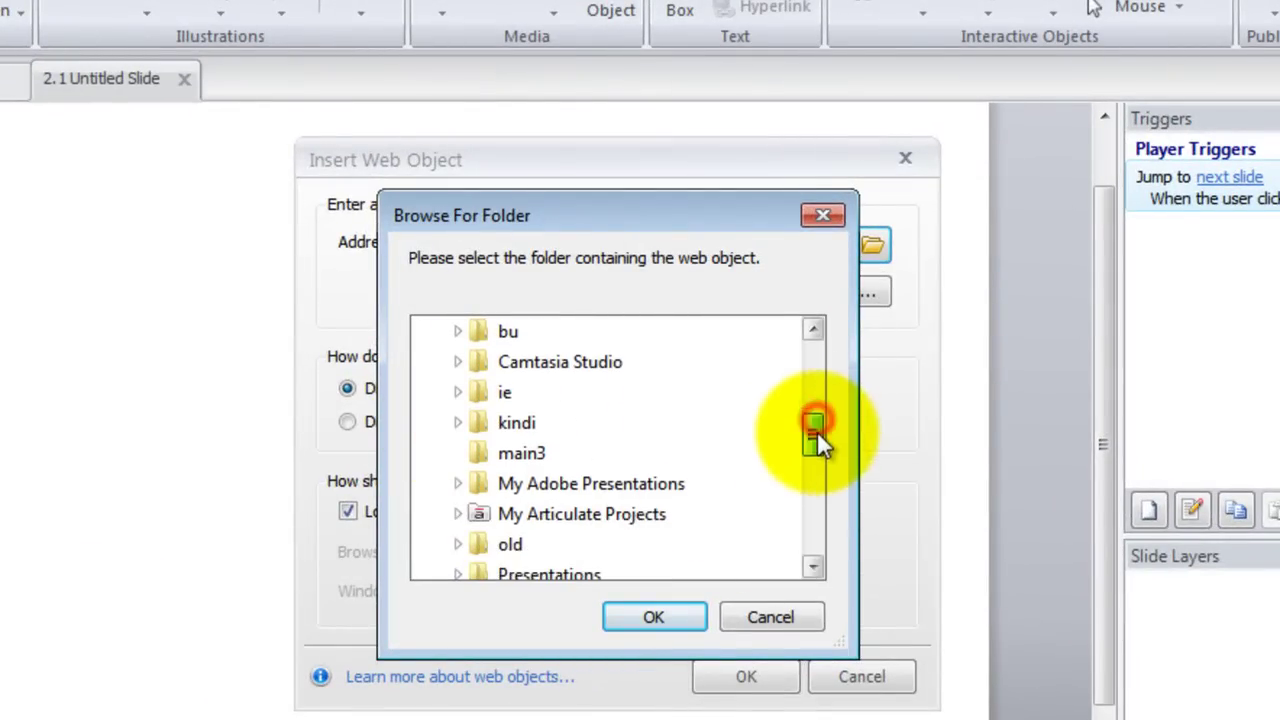
left_click(545, 512)
left_click(812, 565)
left_click(812, 565)
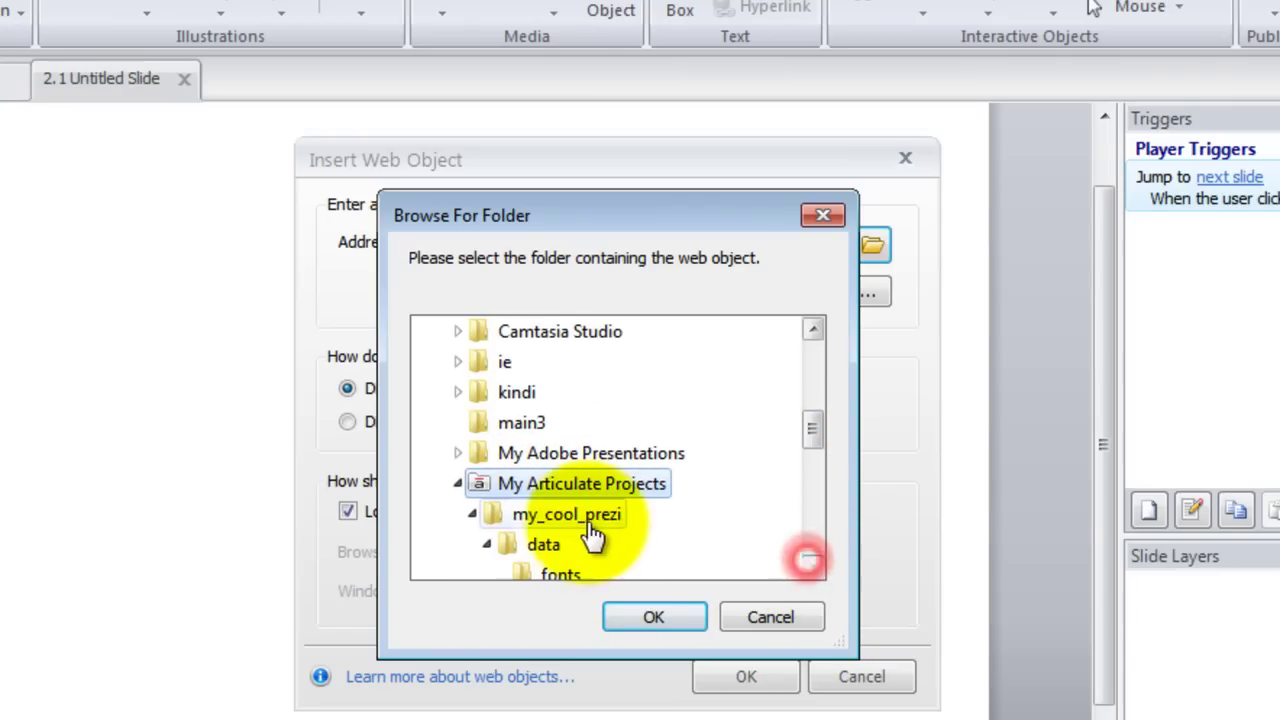
left_click(583, 515)
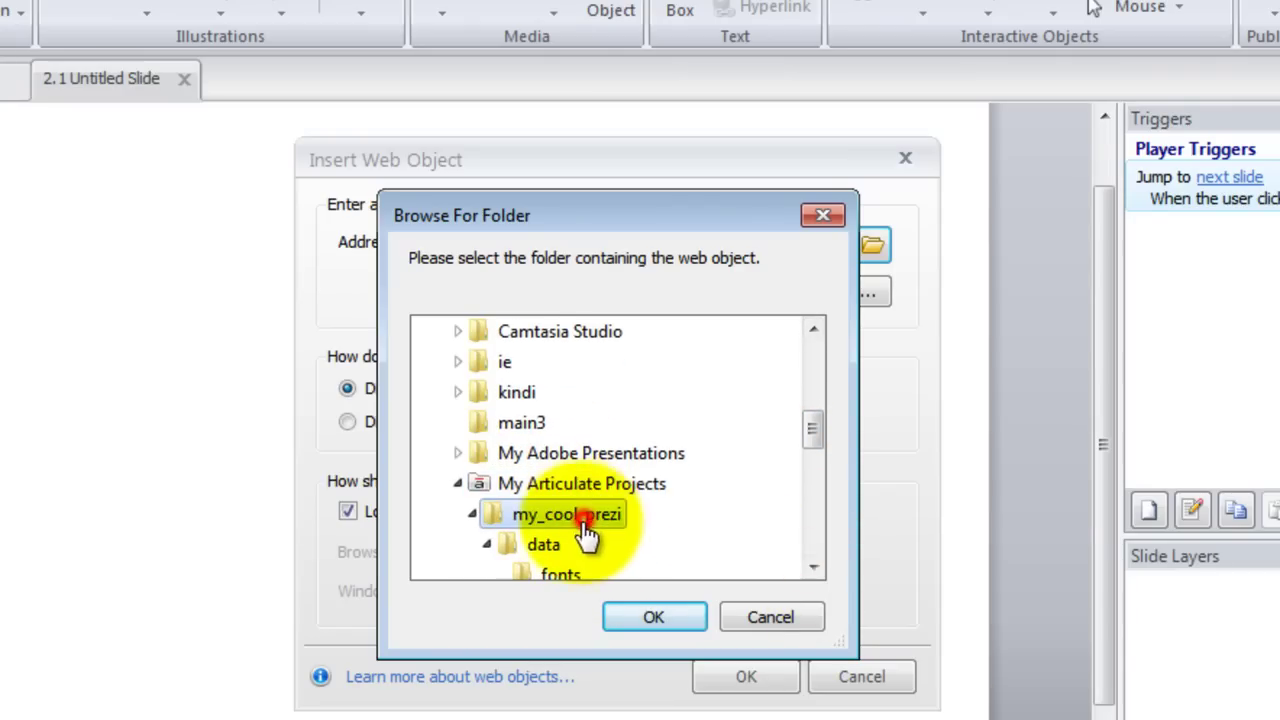
left_click(655, 613)
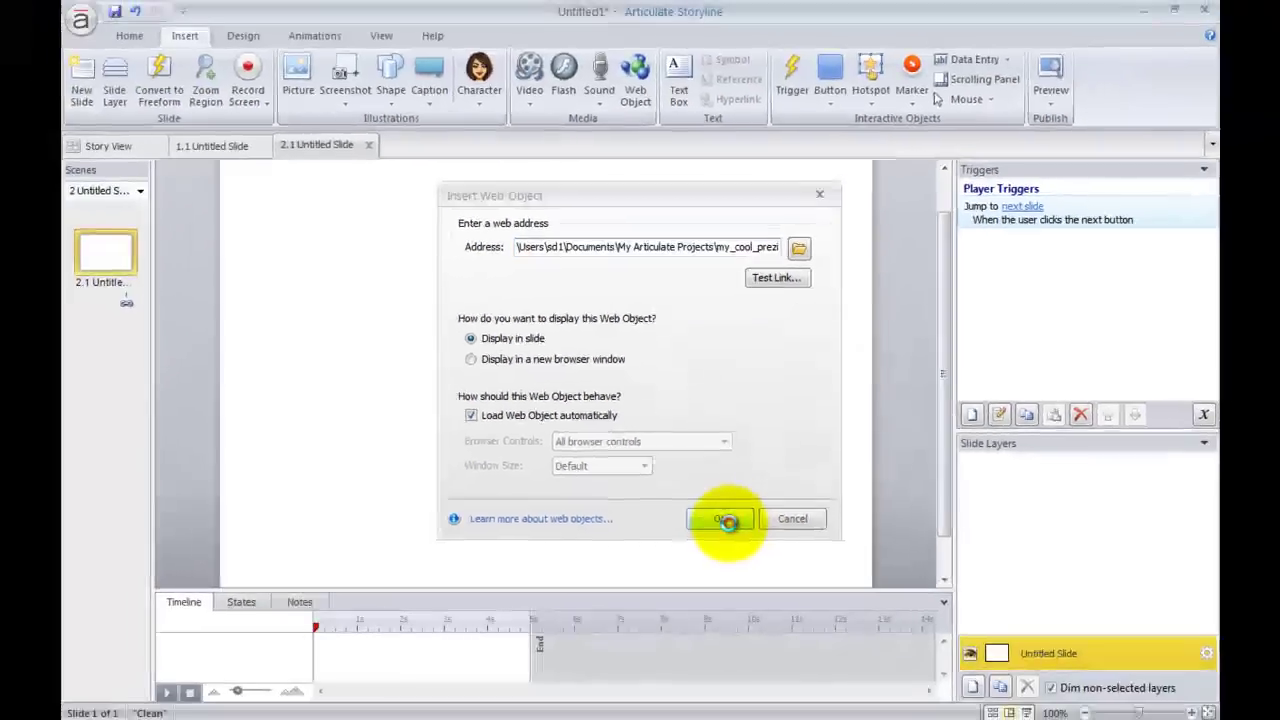
left_click(746, 676)
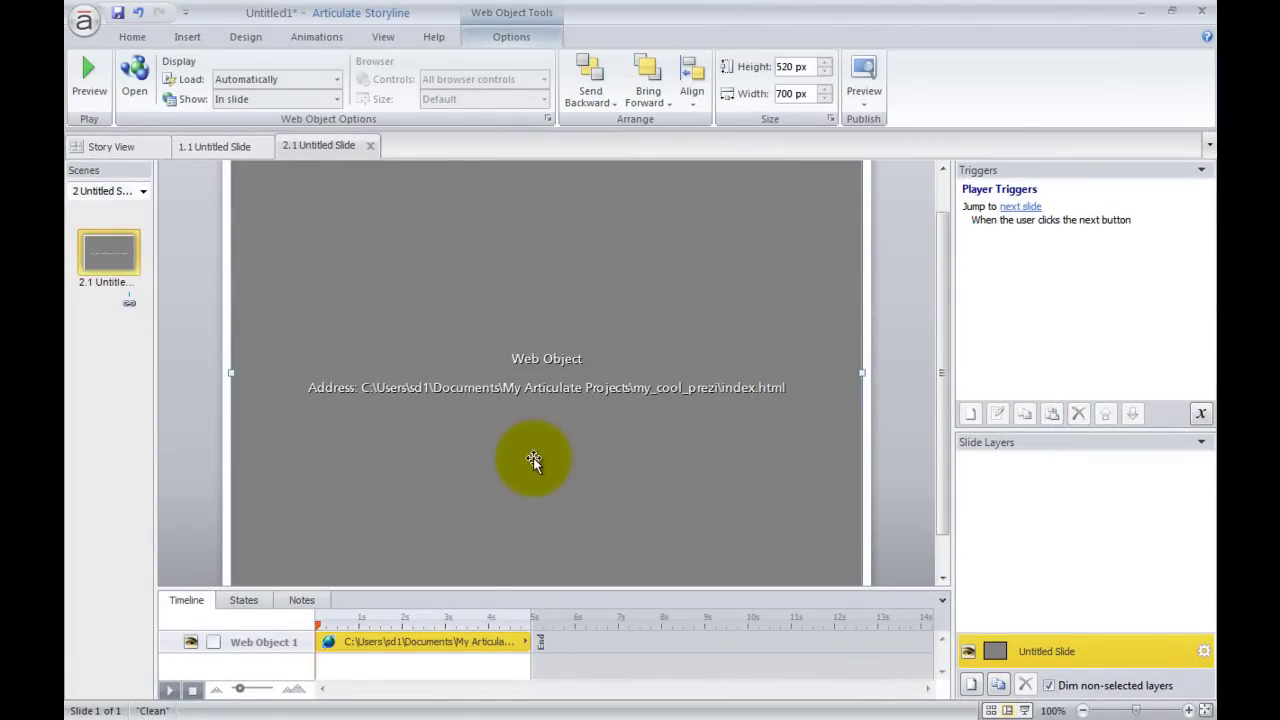
Publish the whole project for the web with the title my_storyline_prezi, dismissing the completion dialog when done
left_click(97, 147)
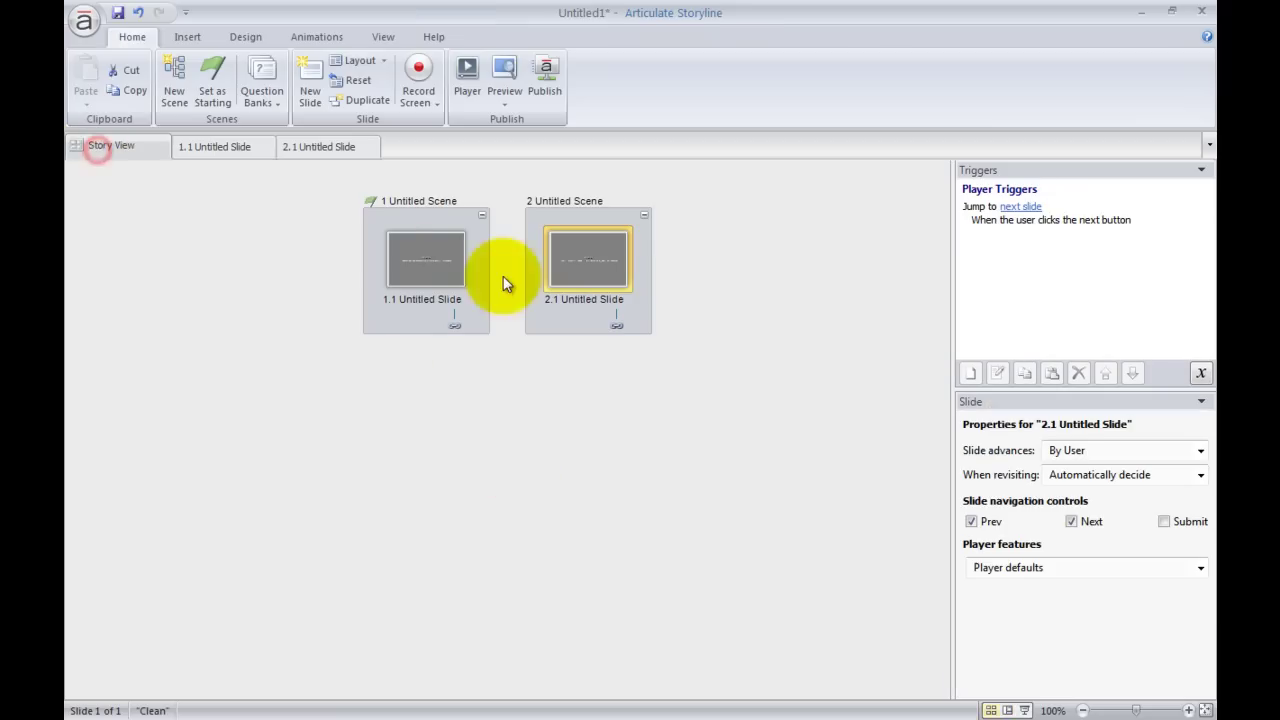
left_click(533, 79)
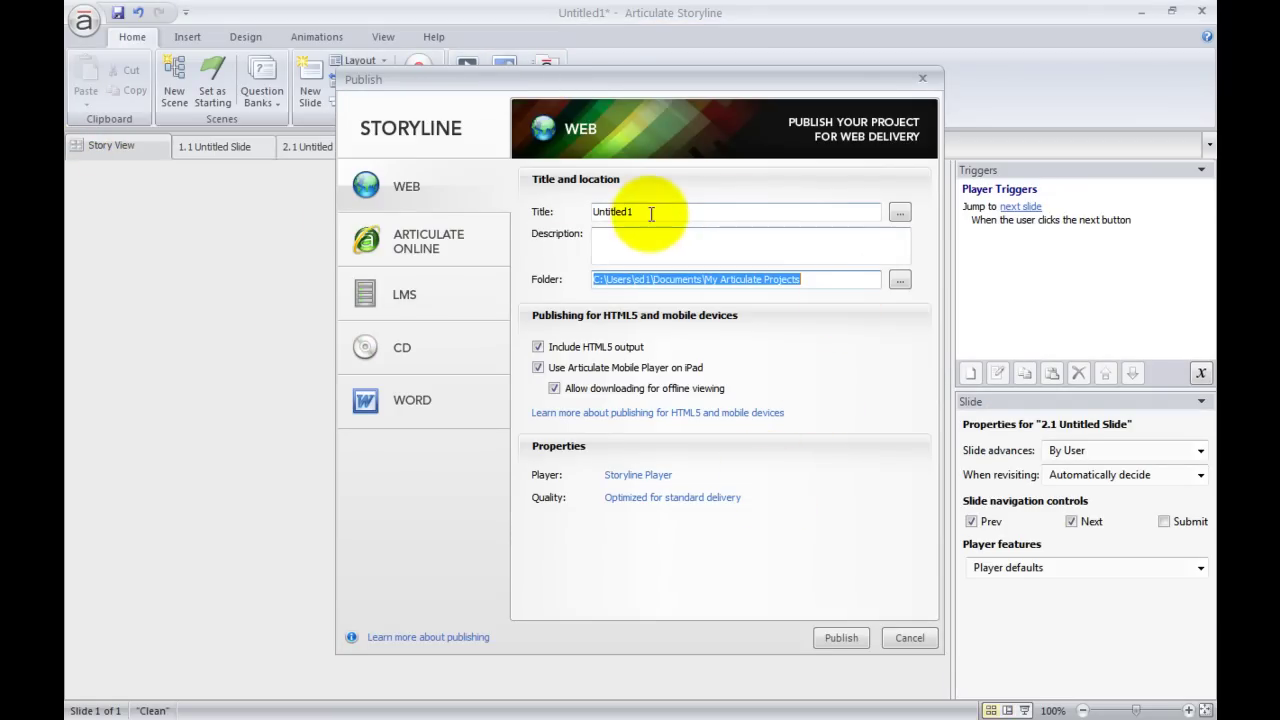
double_click(650, 212)
type("my_storyline_prezi")
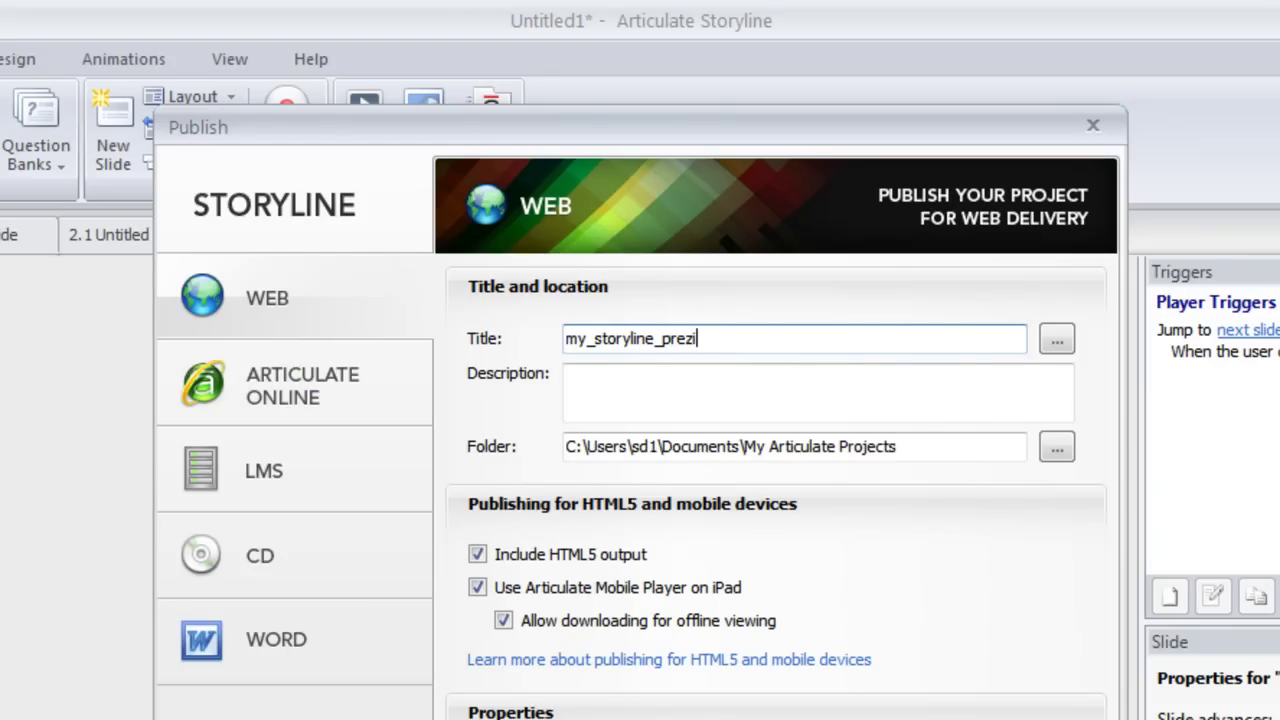
key("Return")
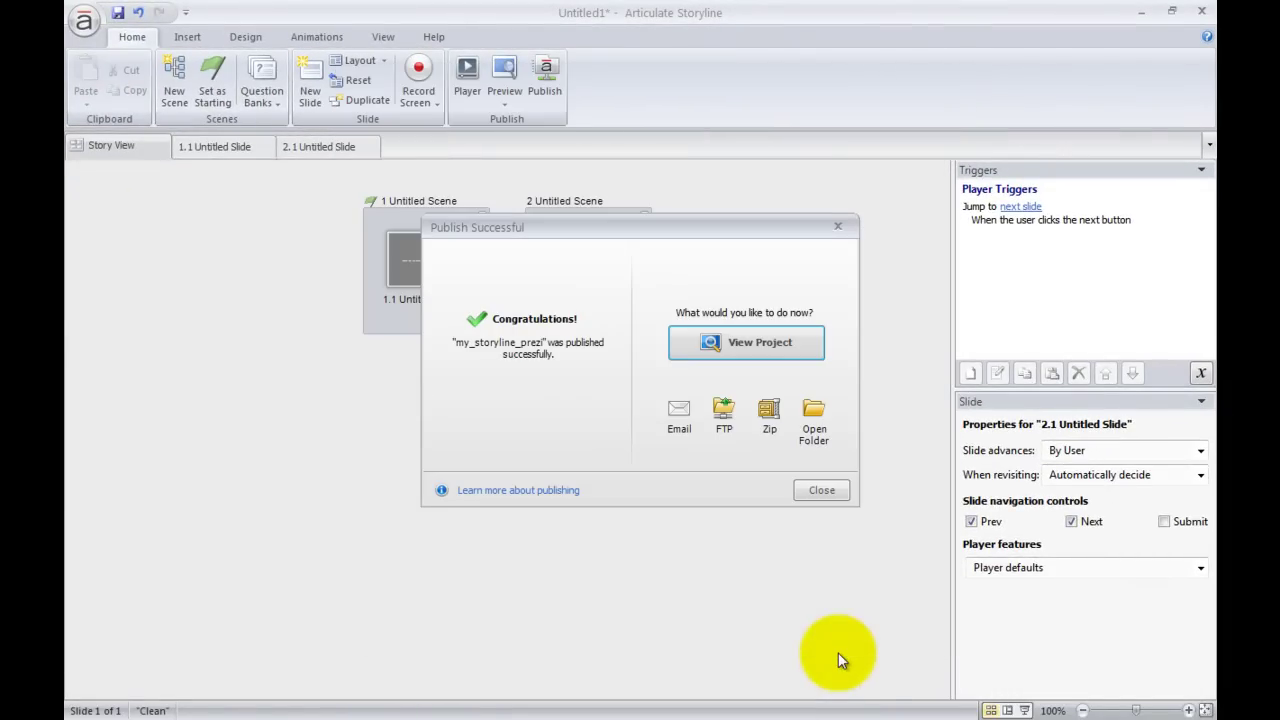
left_click(840, 493)
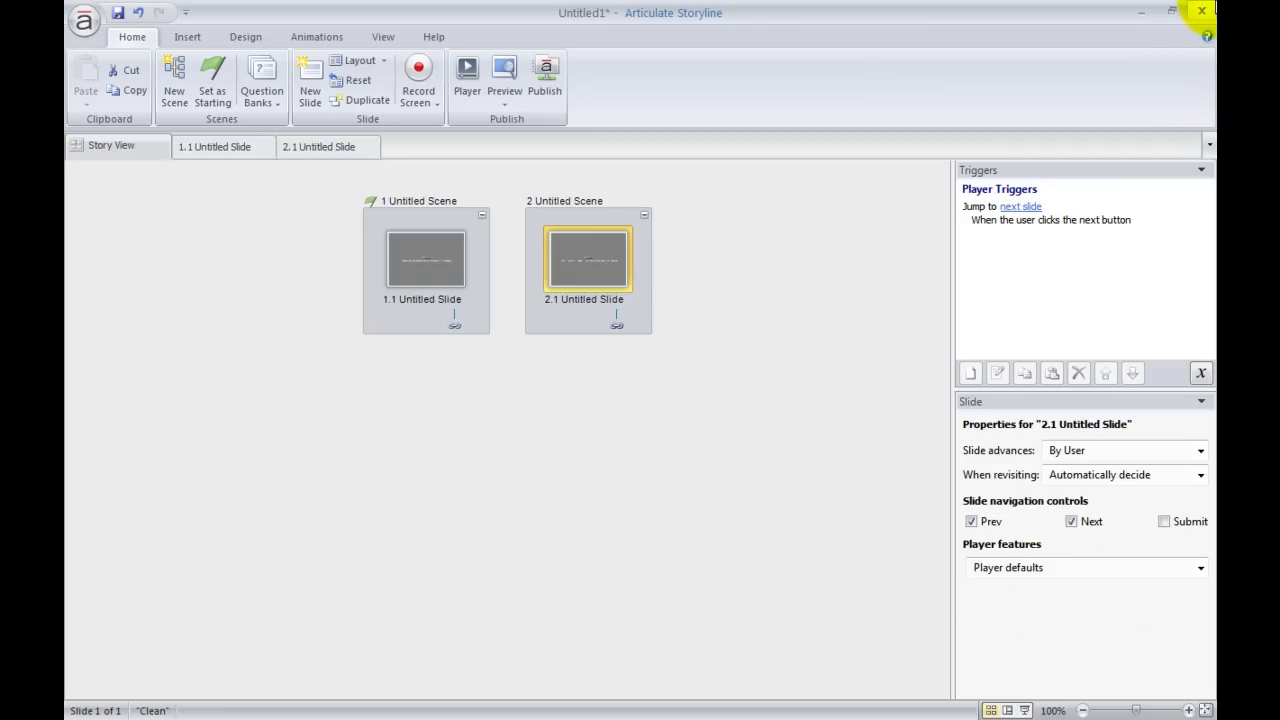
Close Articulate Storyline and the Firefox window to return to the desktop
left_click(1203, 11)
left_click(677, 432)
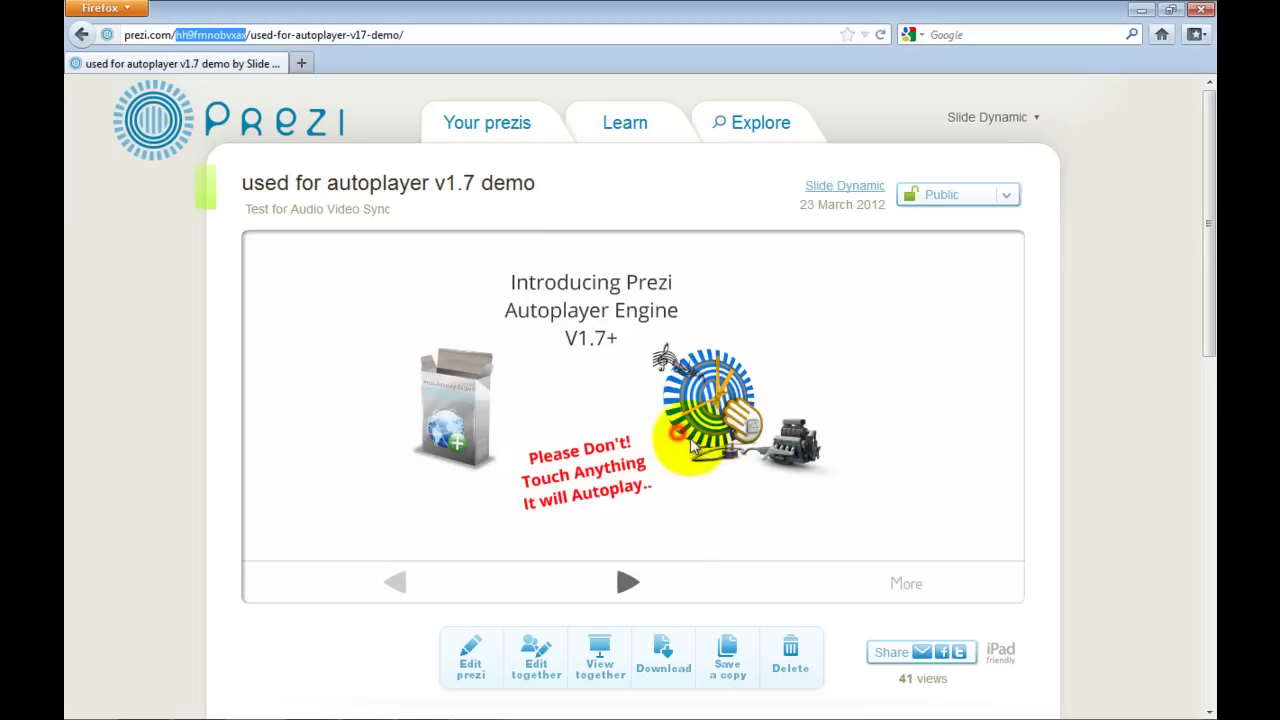
left_click(1199, 10)
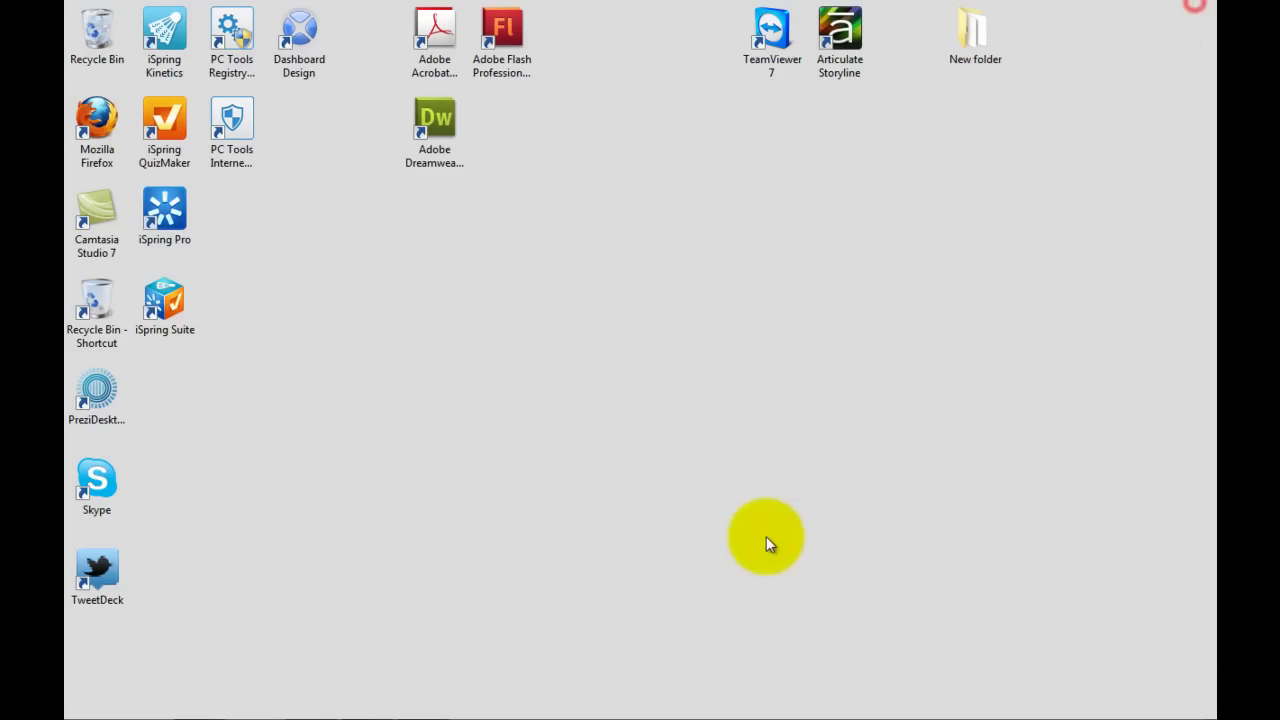
Open the My Articulate Projects folder in Windows Explorer and delete the my_cool_prezi folder from it
left_click(201, 700)
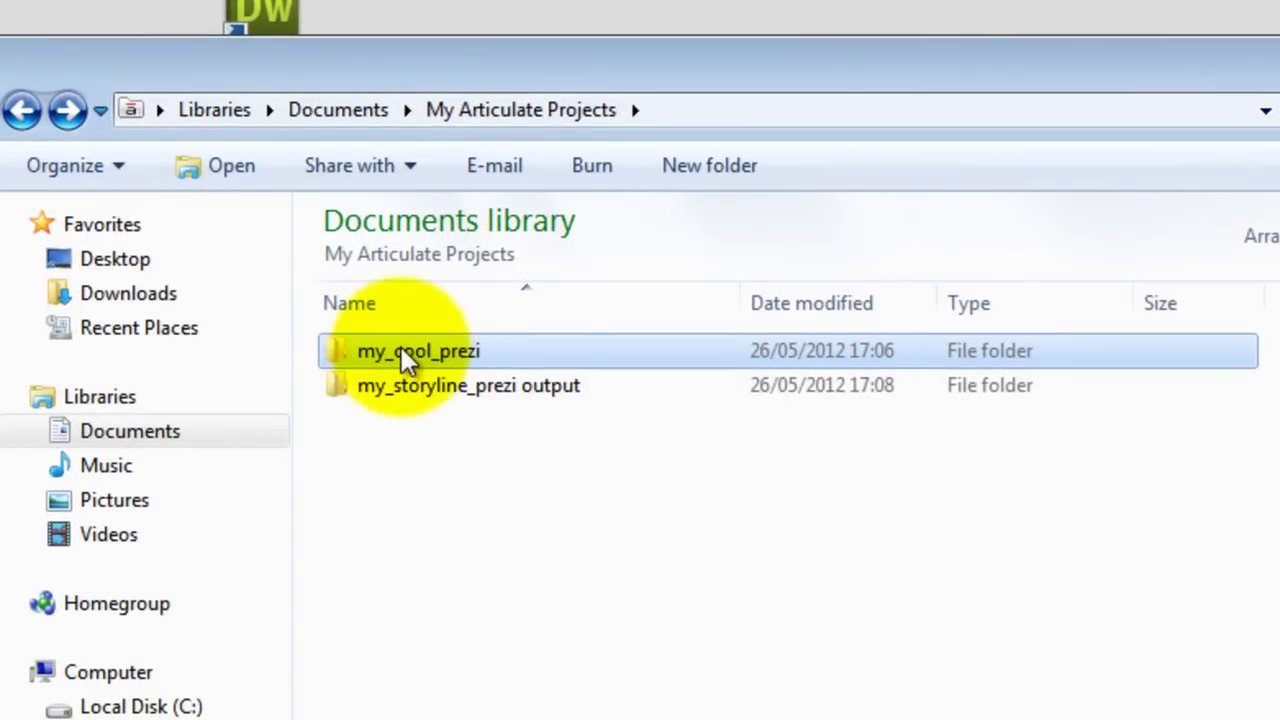
left_click(381, 510)
left_click(438, 348)
right_click(438, 348)
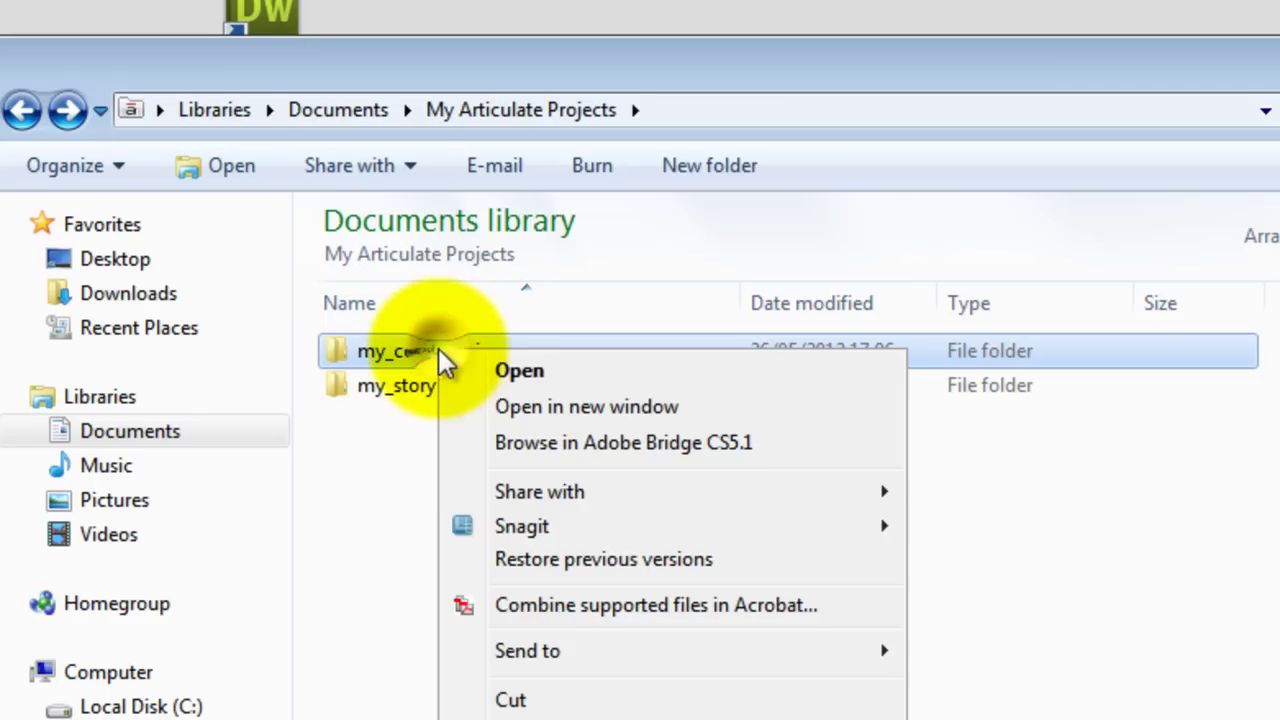
left_click(470, 719)
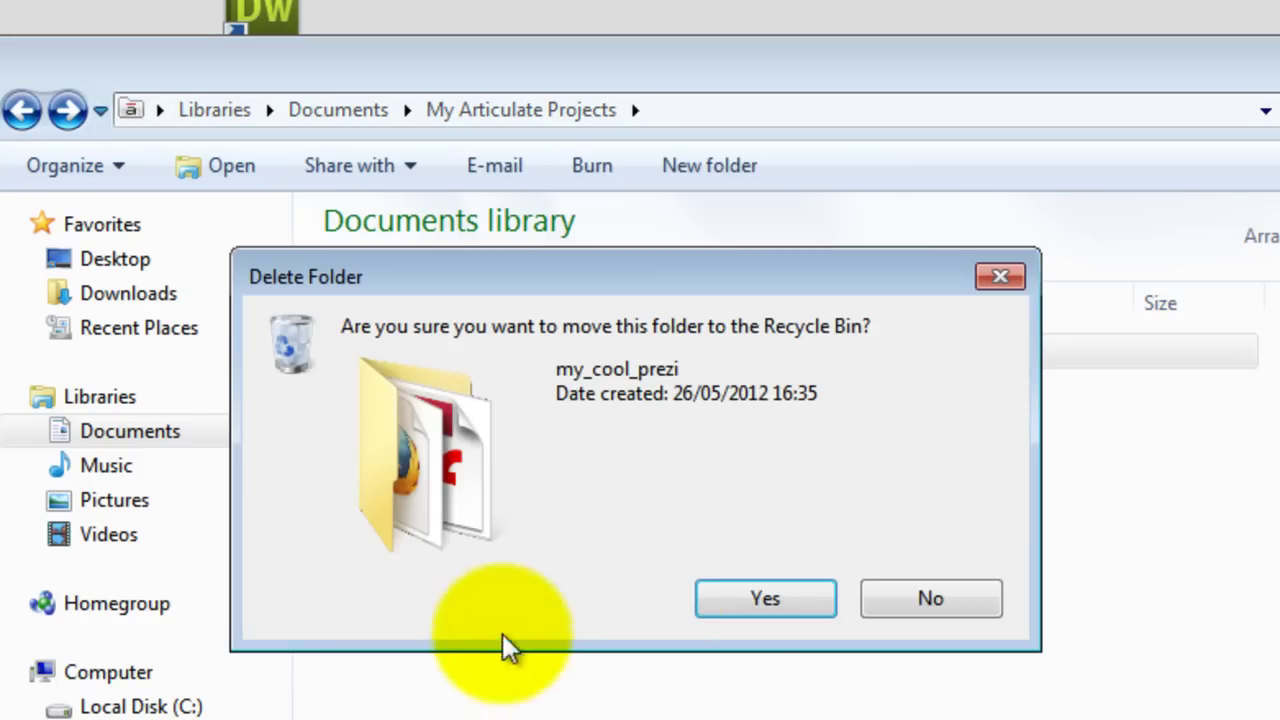
left_click(740, 600)
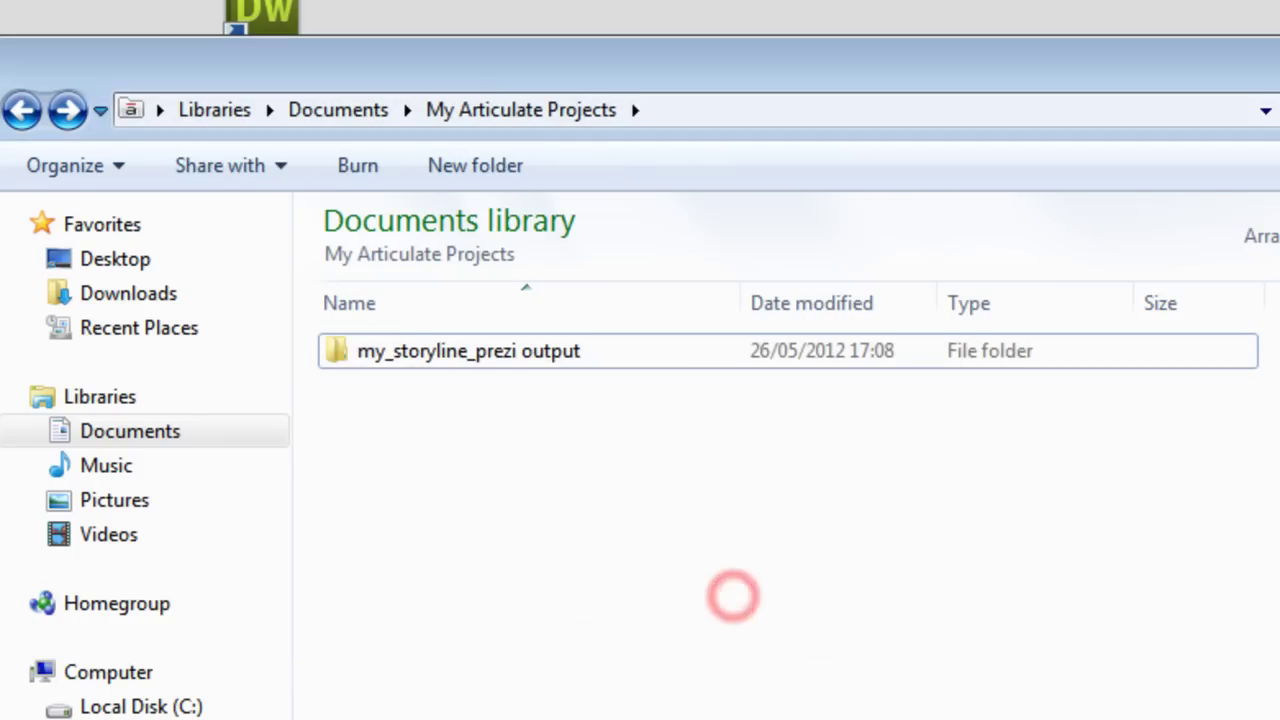
Examine the published web object's files in my_storyline_prezi output > story_content > WebObjects > 5jqFeu45gfs
double_click(381, 354)
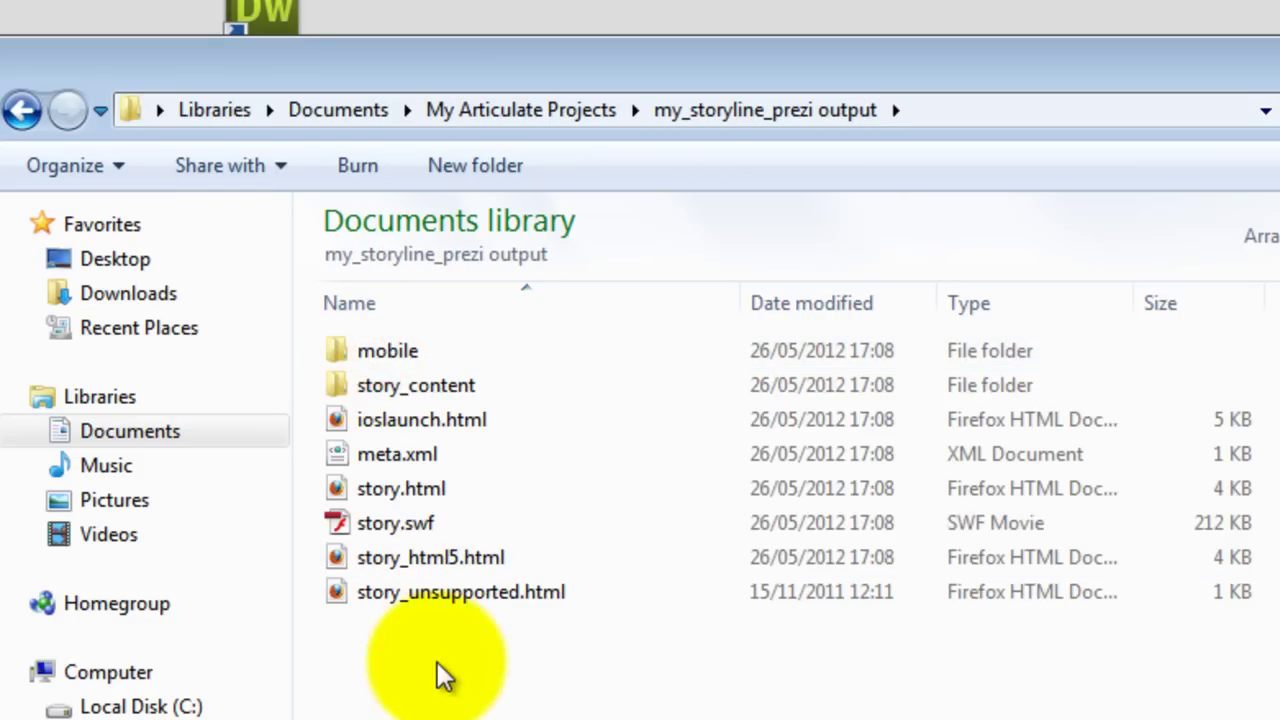
left_click(392, 396)
double_click(387, 382)
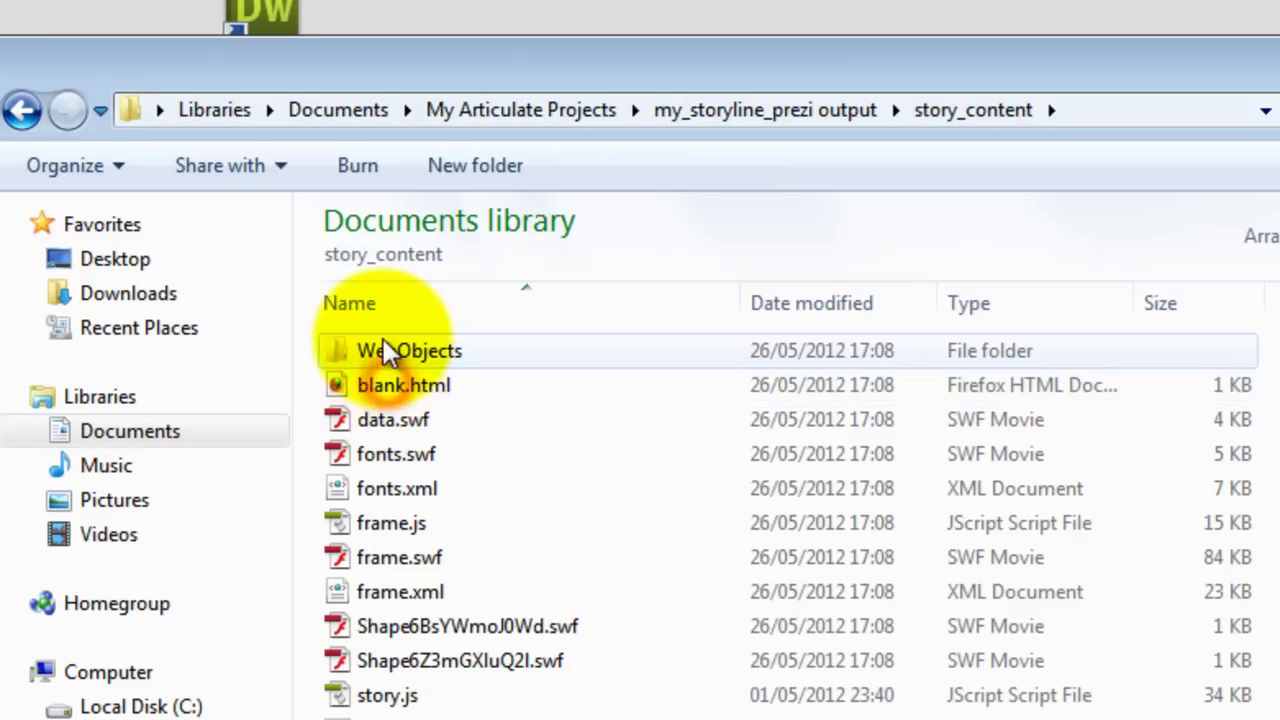
double_click(386, 348)
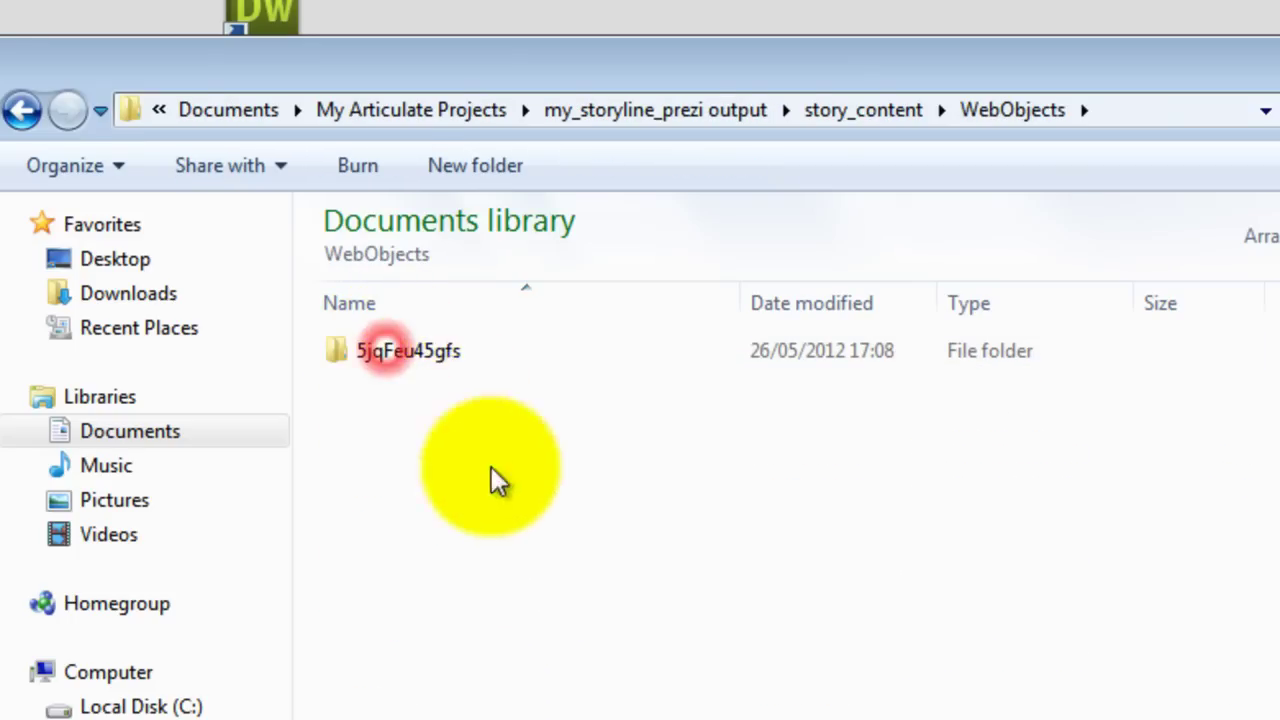
left_click(420, 346)
double_click(420, 346)
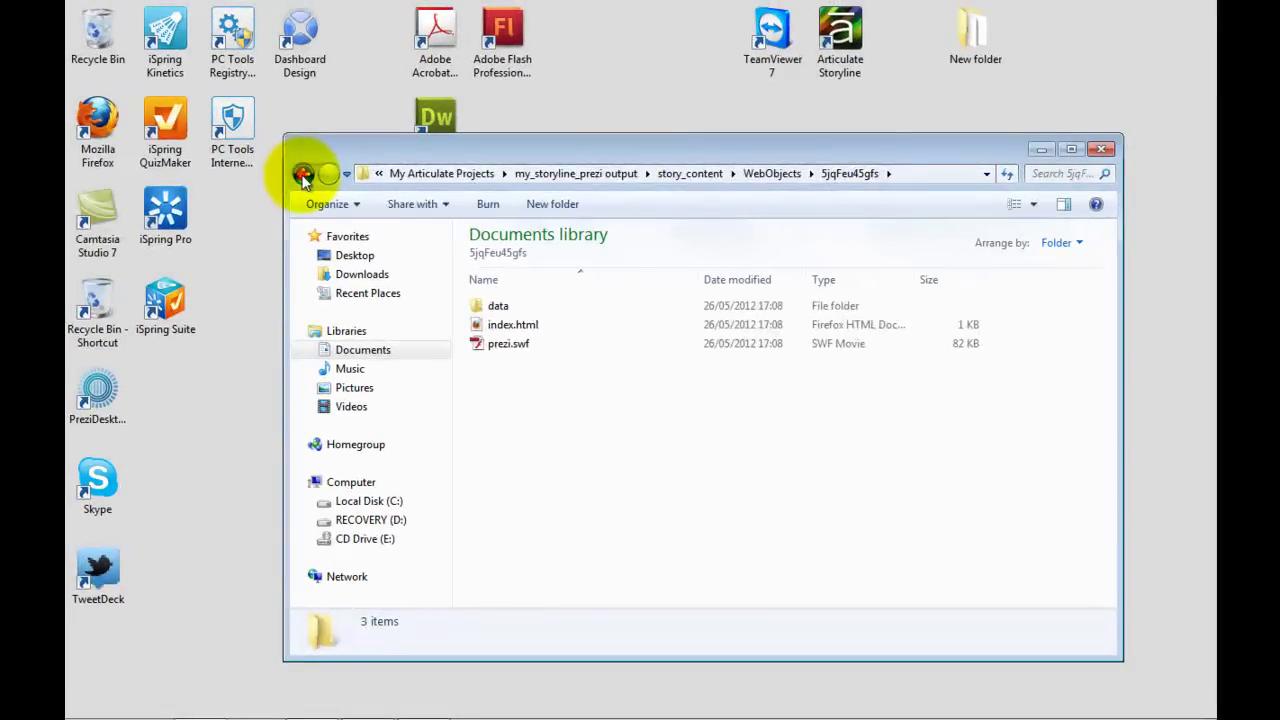
Return to the top level of the my_storyline_prezi output folder
left_click(22, 110)
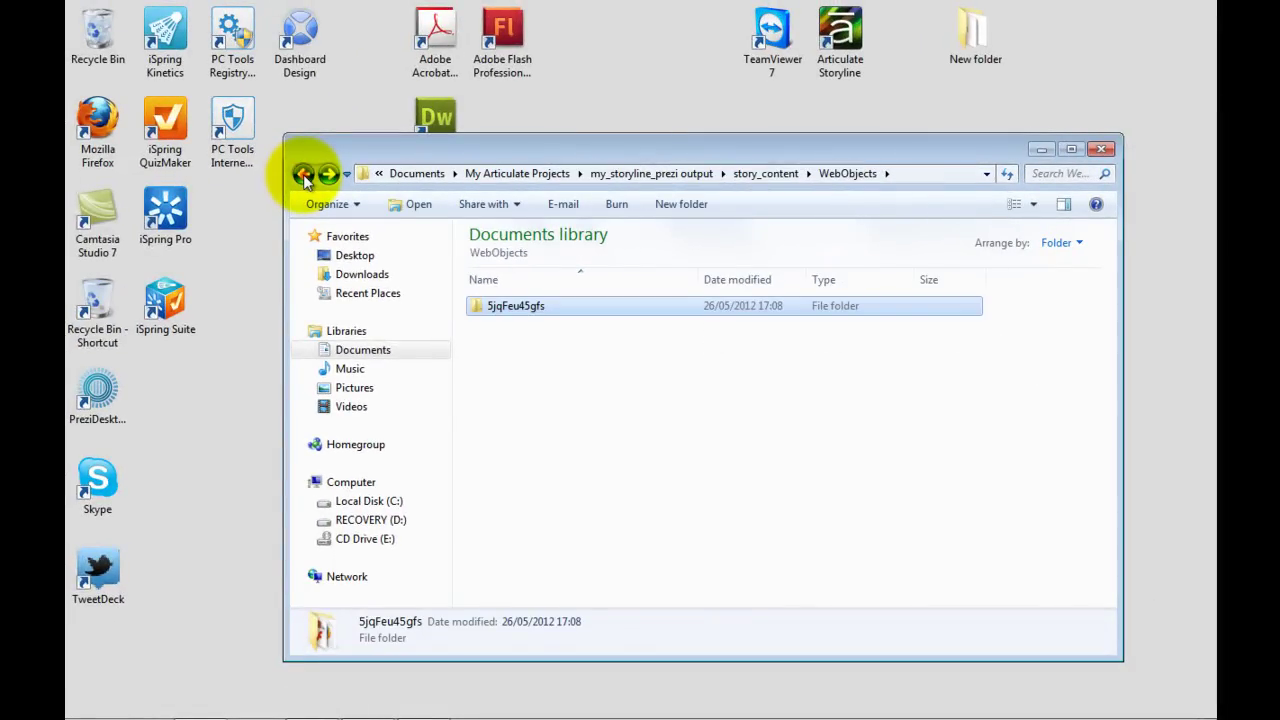
left_click(303, 175)
left_click(303, 175)
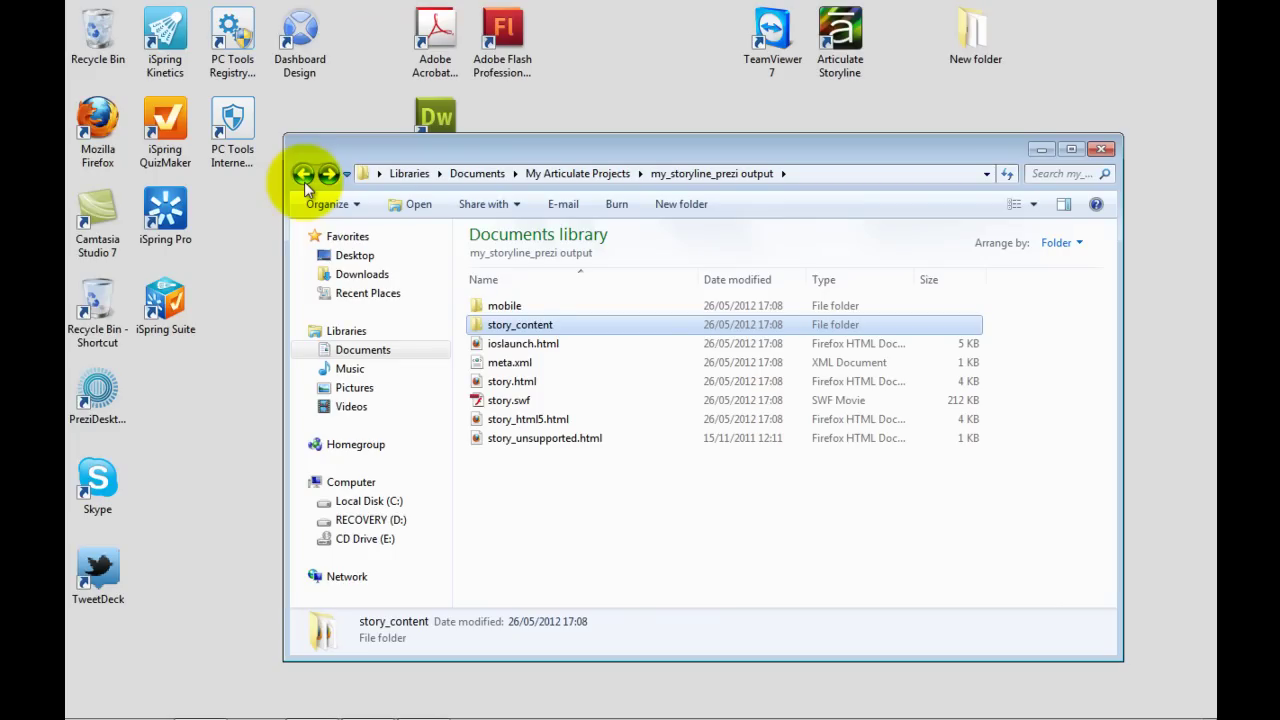
Open story.html in Firefox and test the first slide's online prezi by advancing frames, showing the overview and zooming to the customisation features frame
left_click(535, 588)
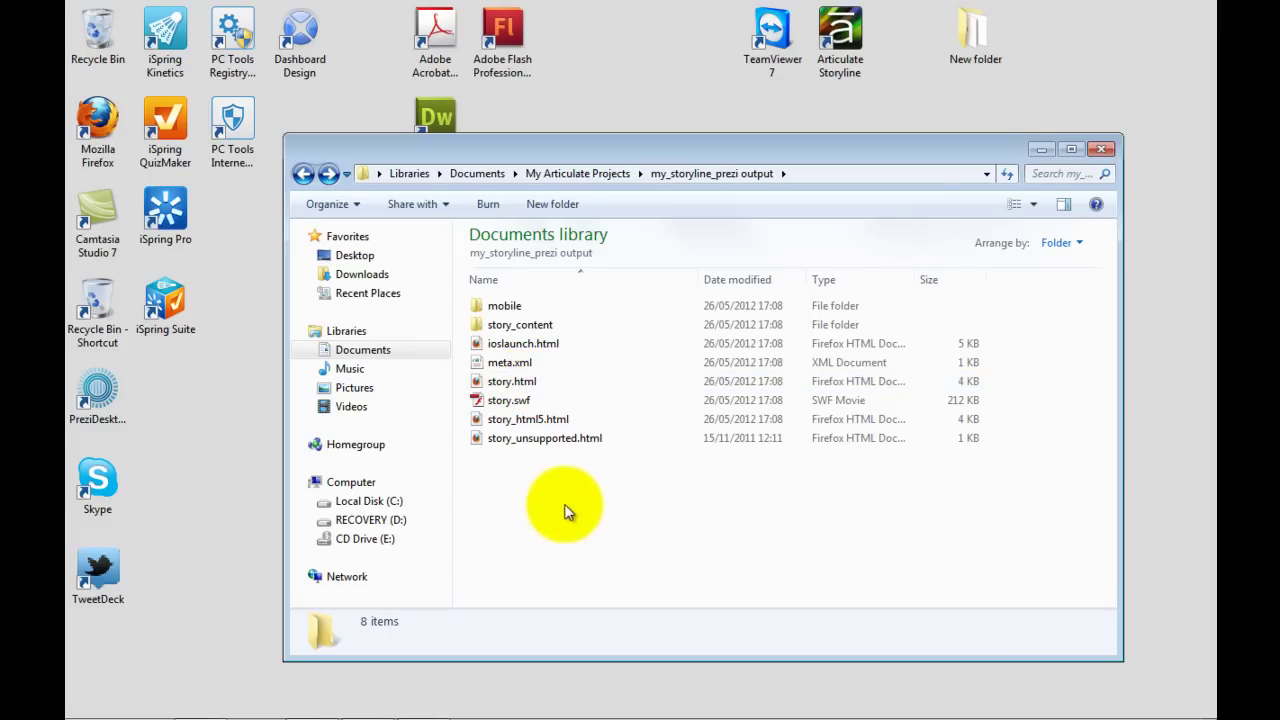
left_click(527, 386)
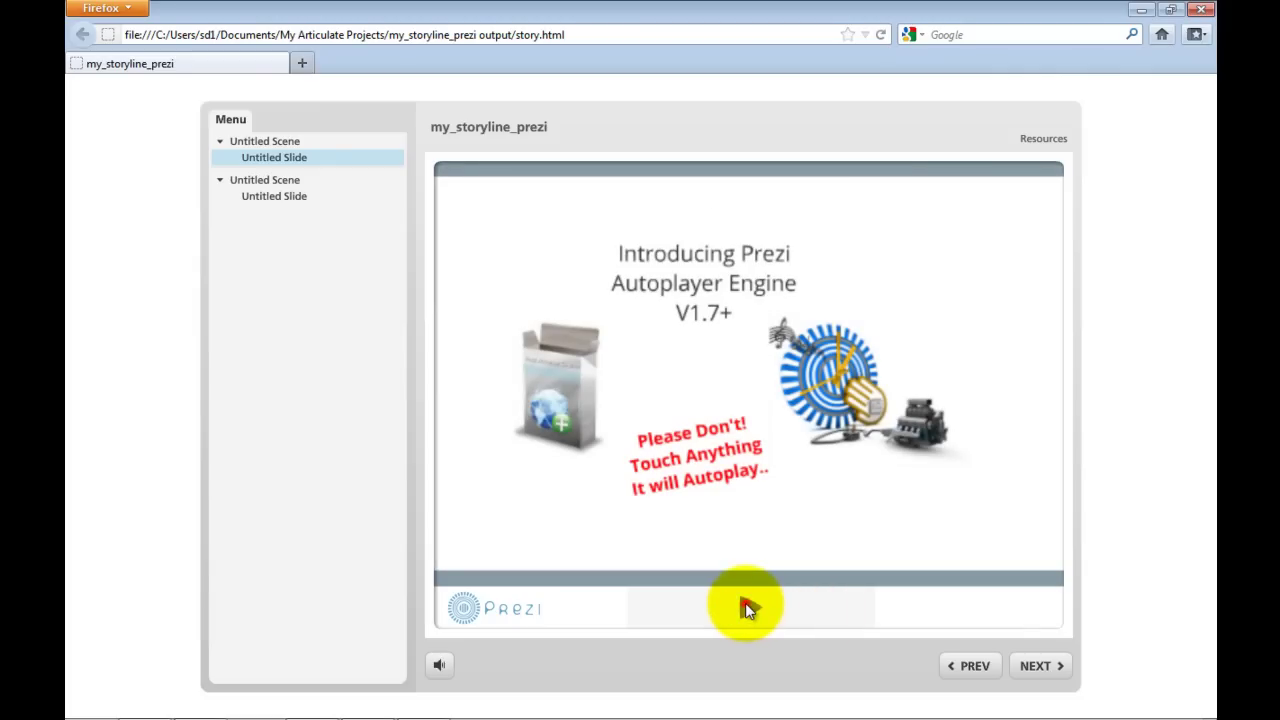
left_click(748, 610)
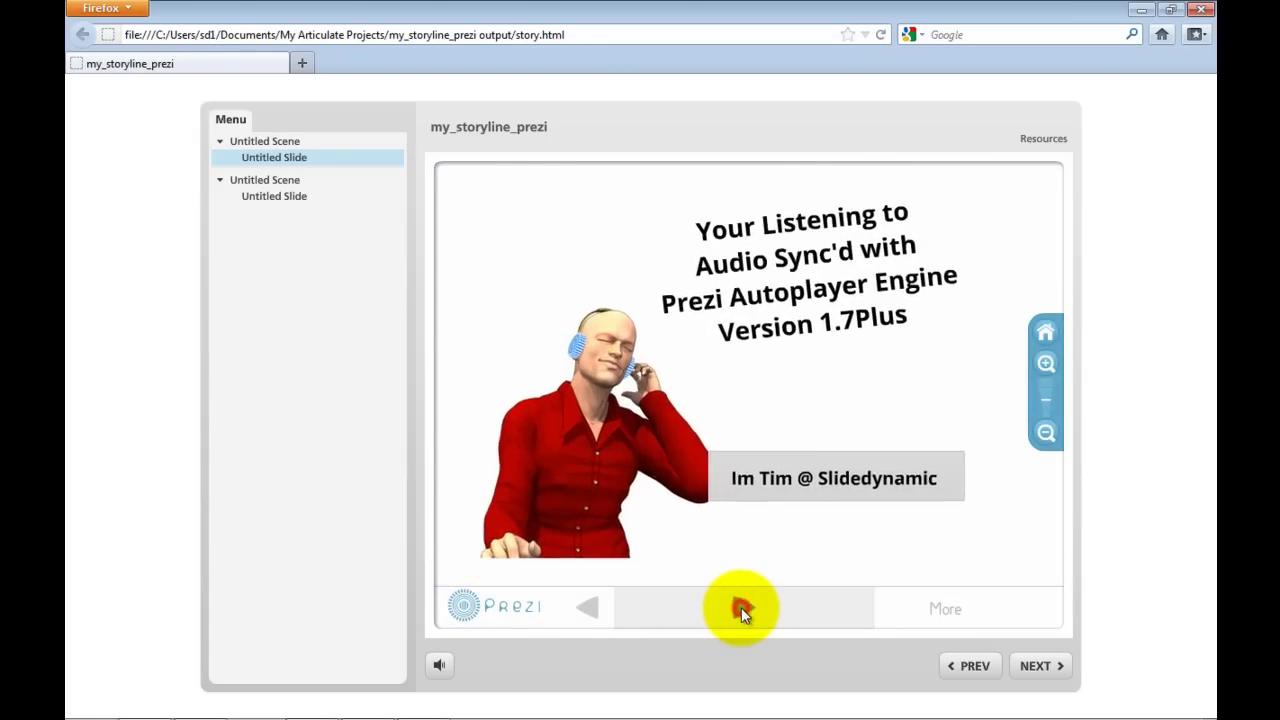
left_click(1048, 340)
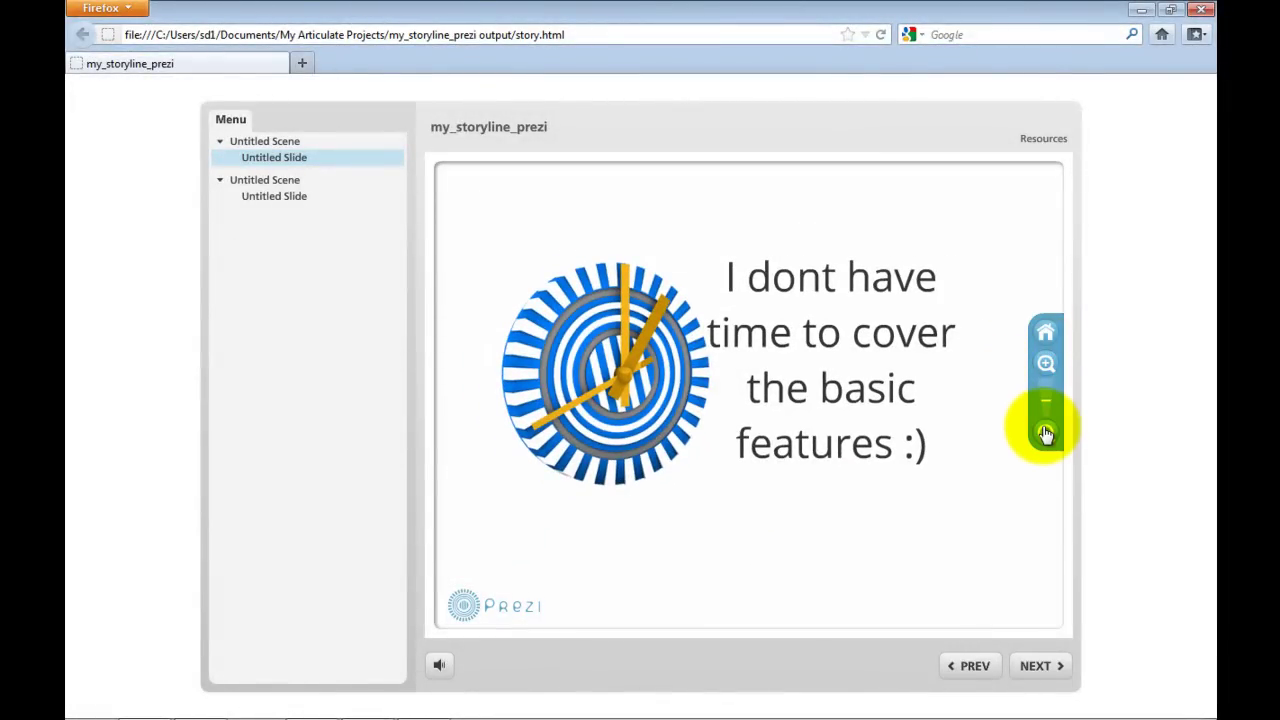
left_click(1046, 334)
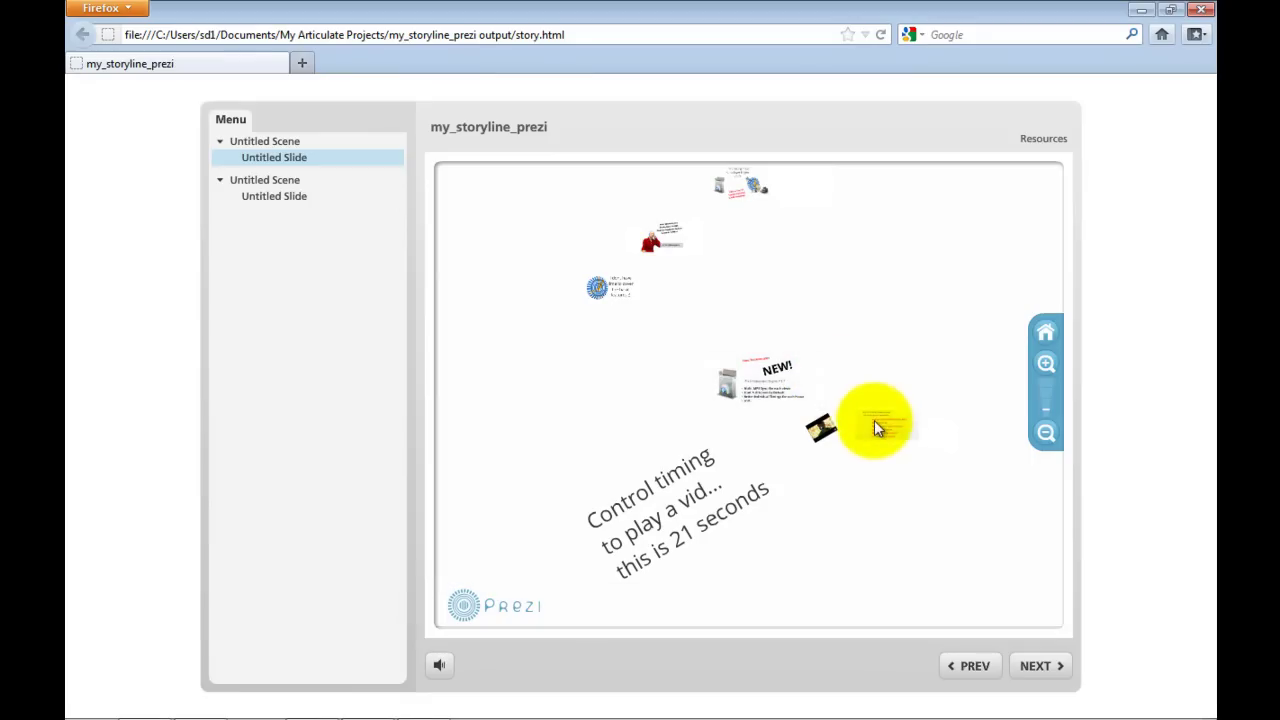
left_click(874, 421)
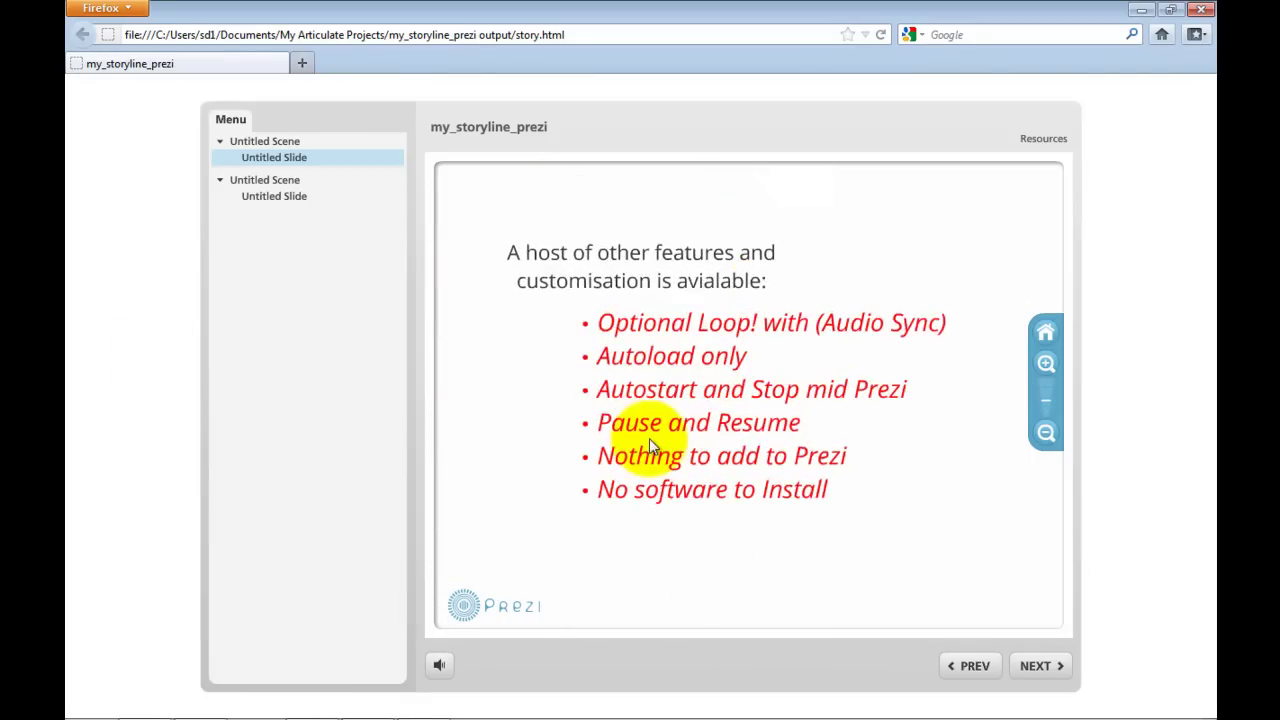
Open the second scene's slide and test its offline prezi by advancing frames, viewing the overview, panning the canvas and advancing again
left_click(286, 195)
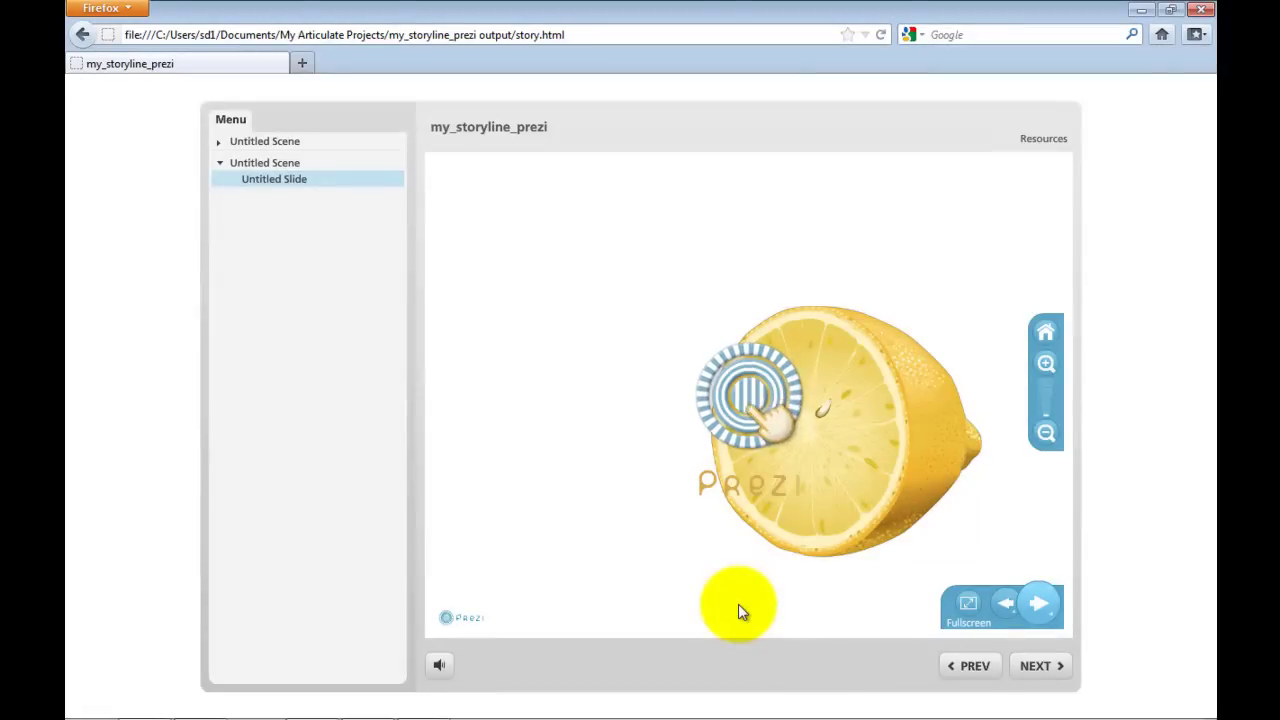
left_click(1048, 601)
left_click(1048, 601)
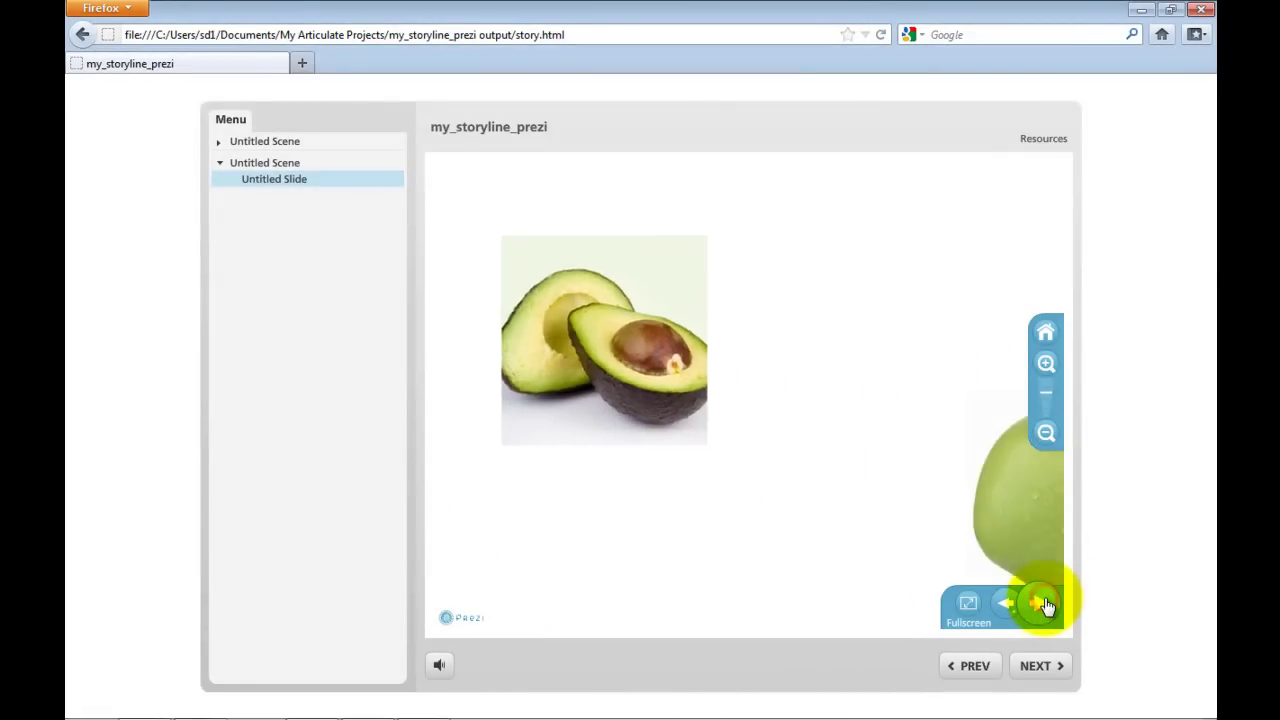
left_click(1045, 332)
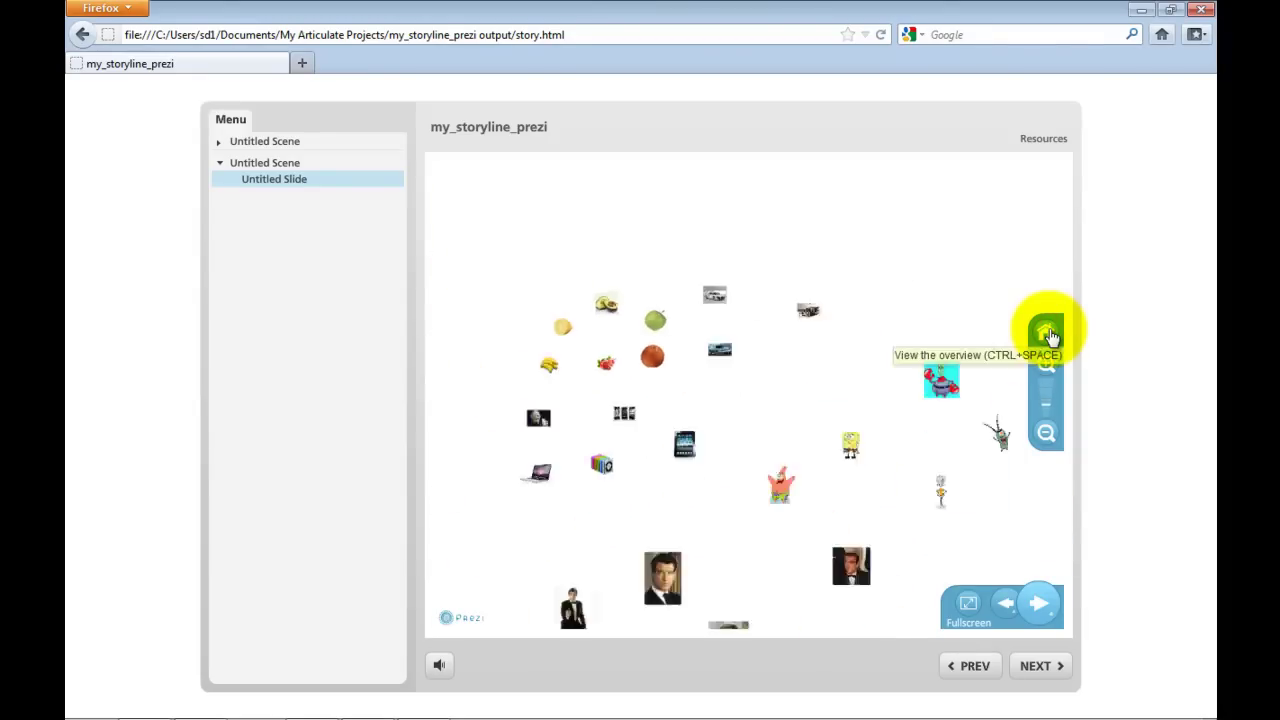
left_click(608, 325)
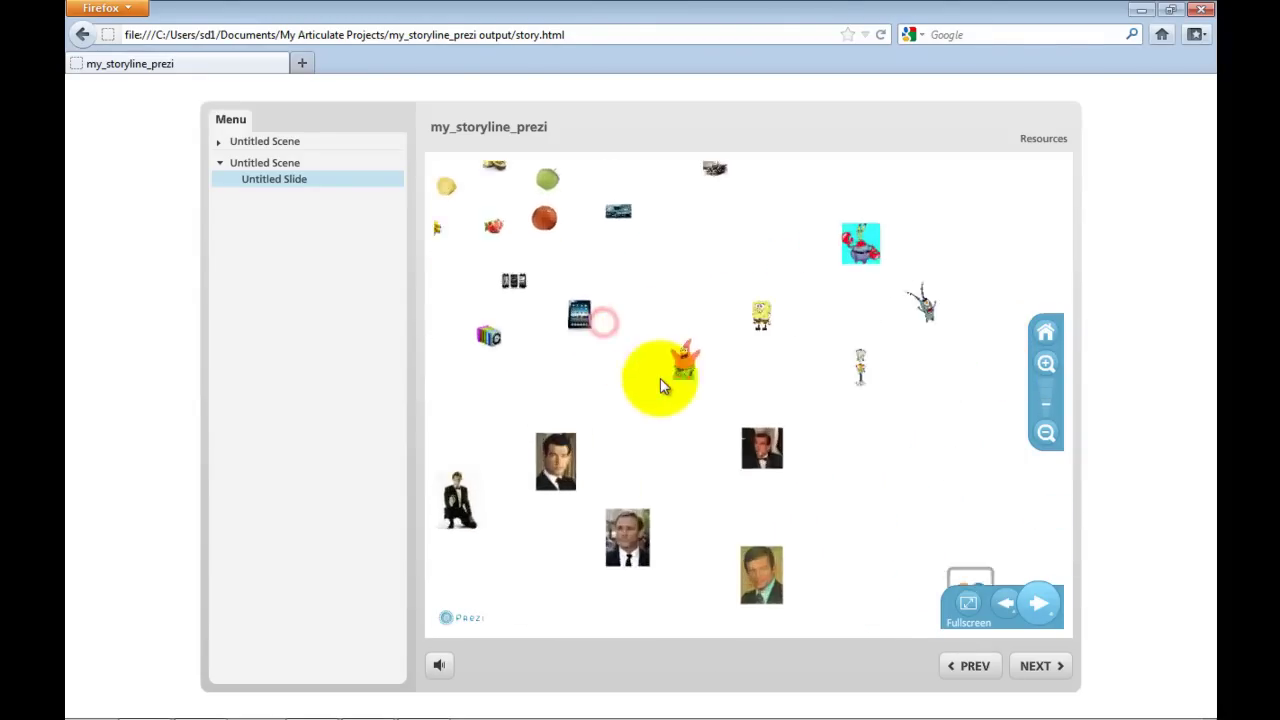
left_click(1040, 602)
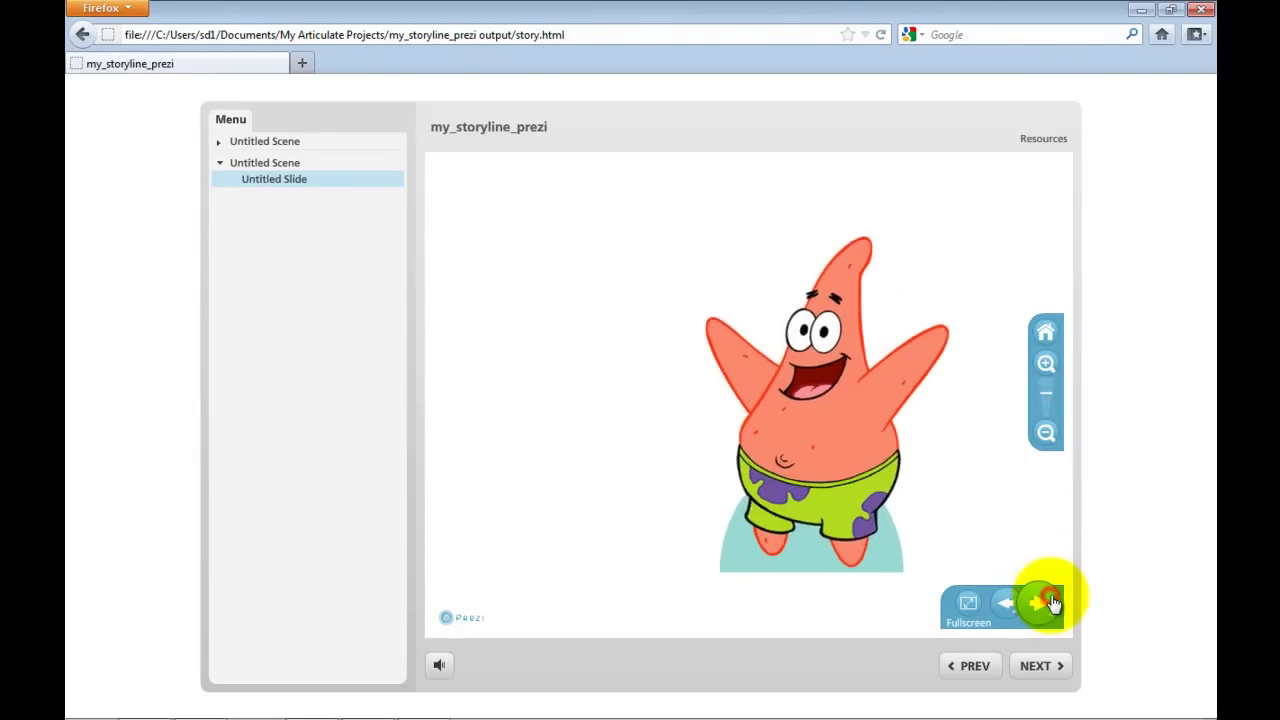
Return to the first scene's slide to check that its prezi reloads, and select the second scene again
left_click(268, 141)
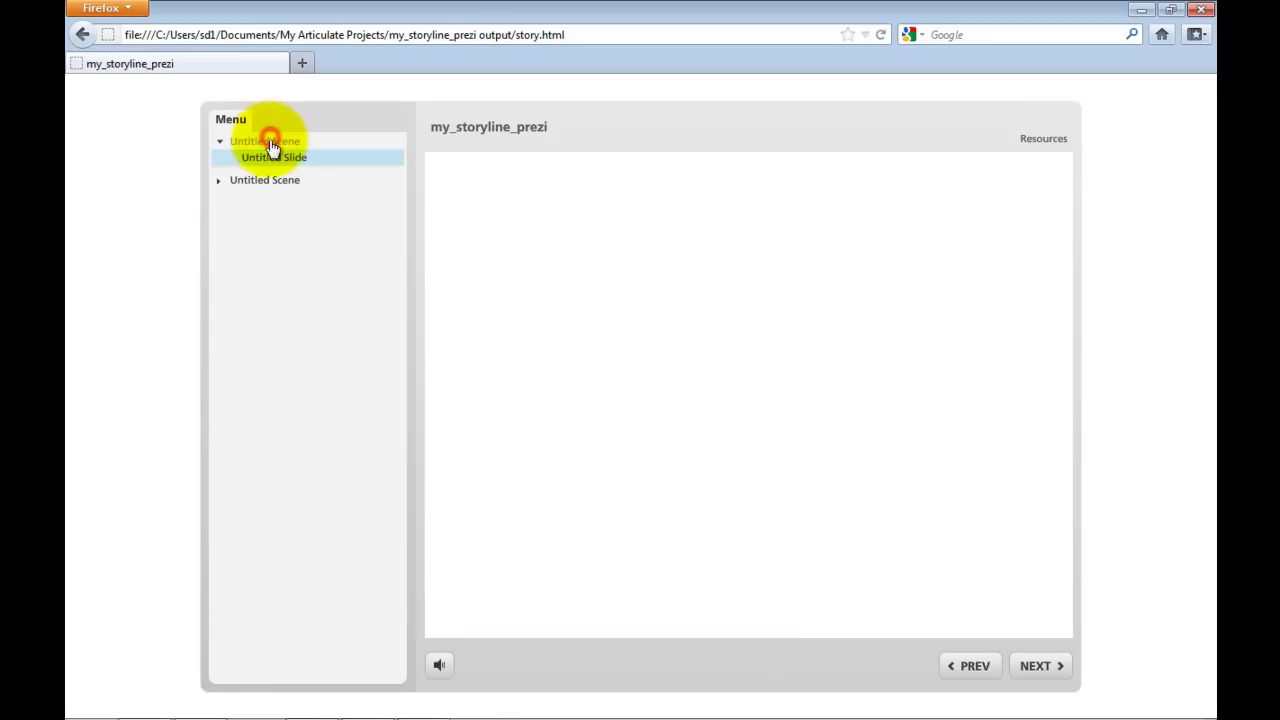
left_click(270, 180)
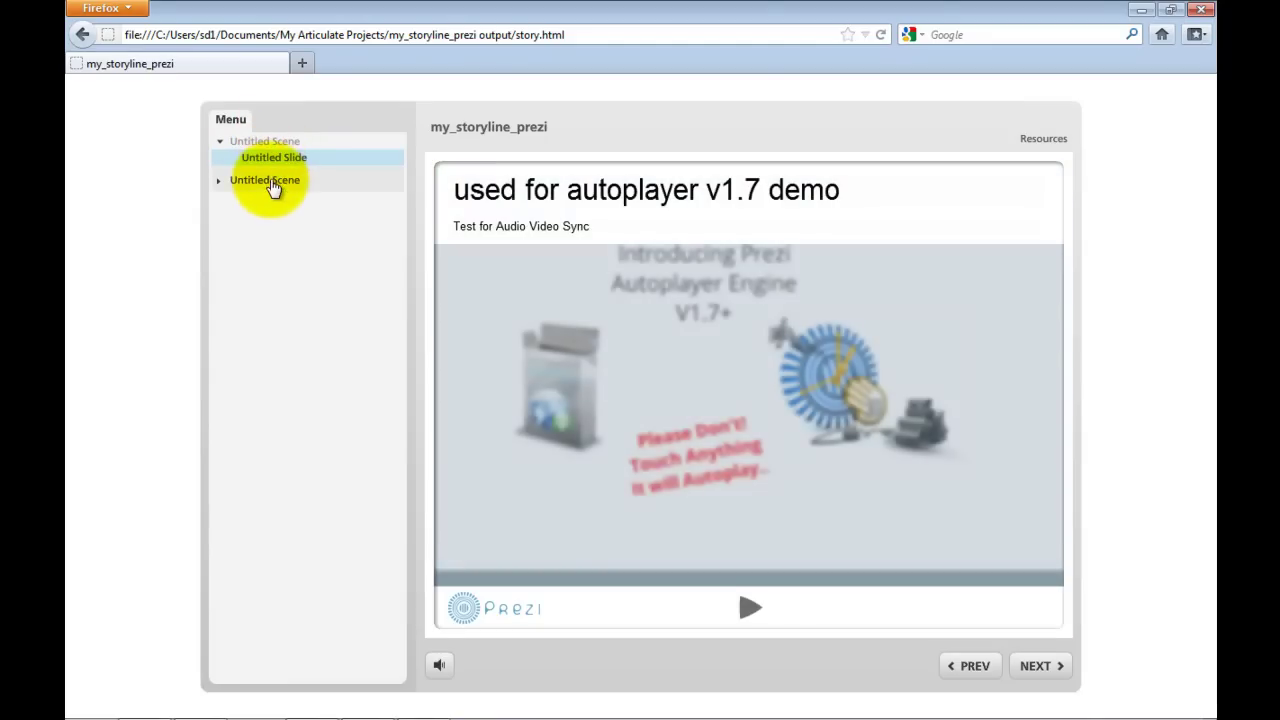